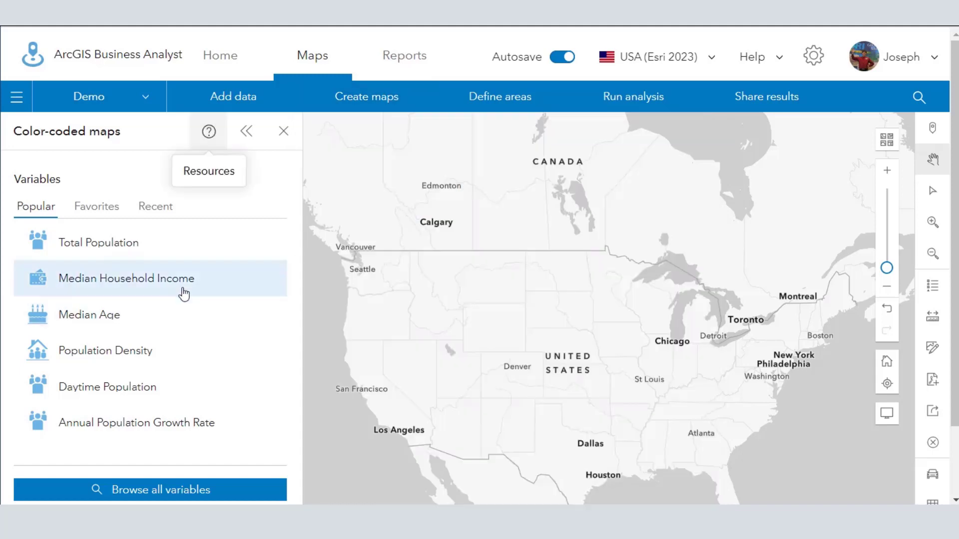
Map Median Household Income as the first variable and search all variables for "population growth" to add a second one.
click(184, 293)
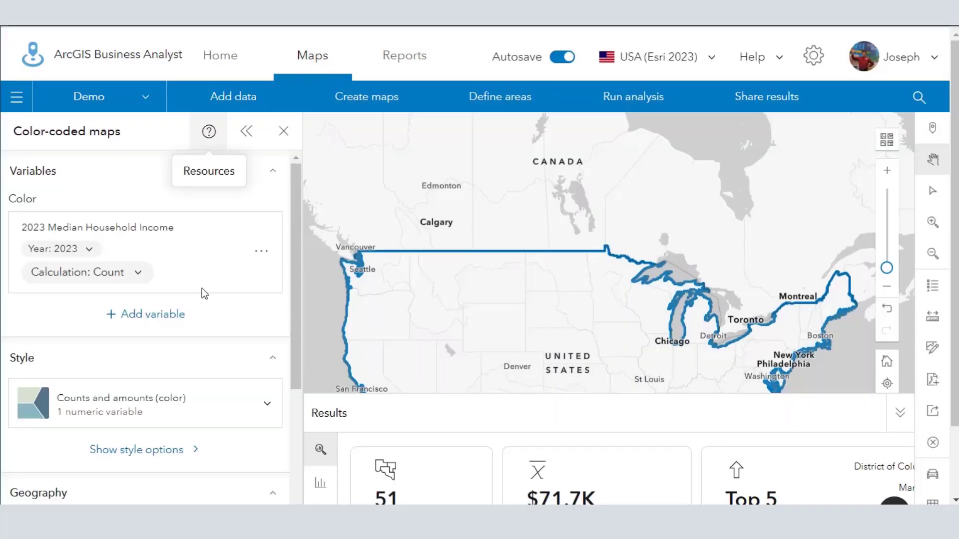
click(155, 315)
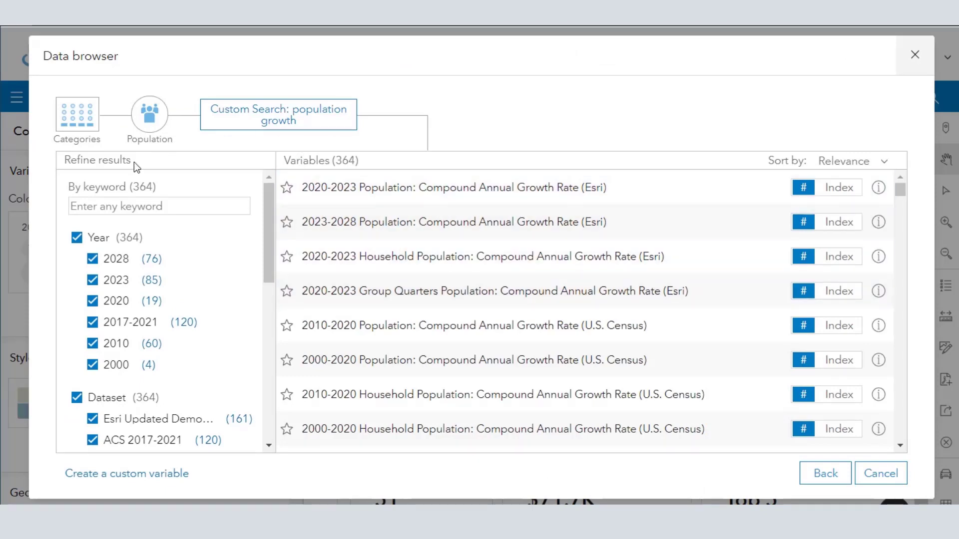
click(75, 122)
click(385, 113)
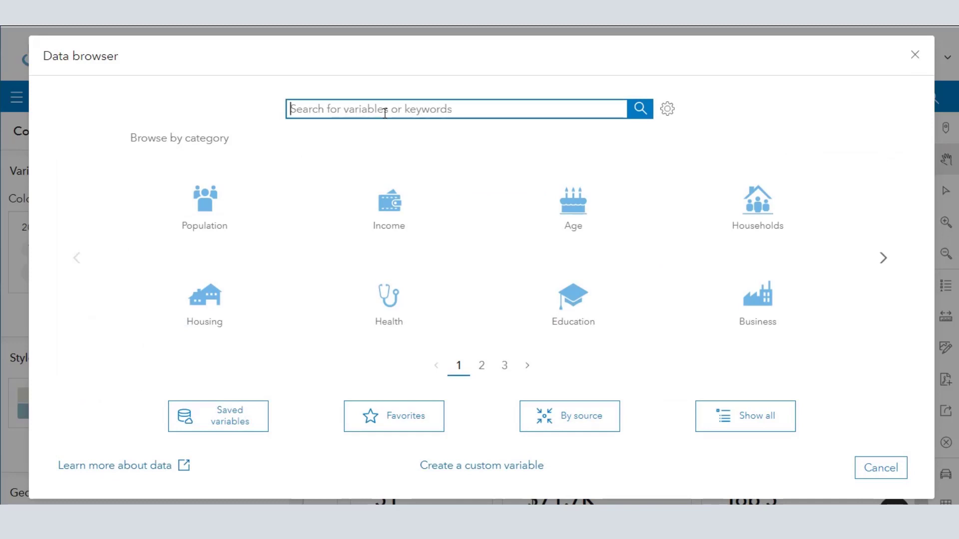
text(population g)
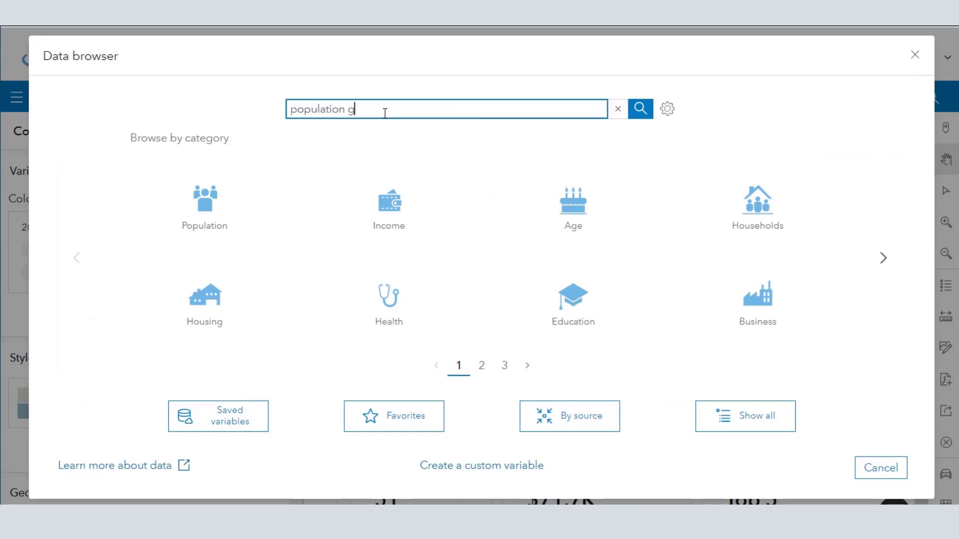
text(rowth)
key(Return)
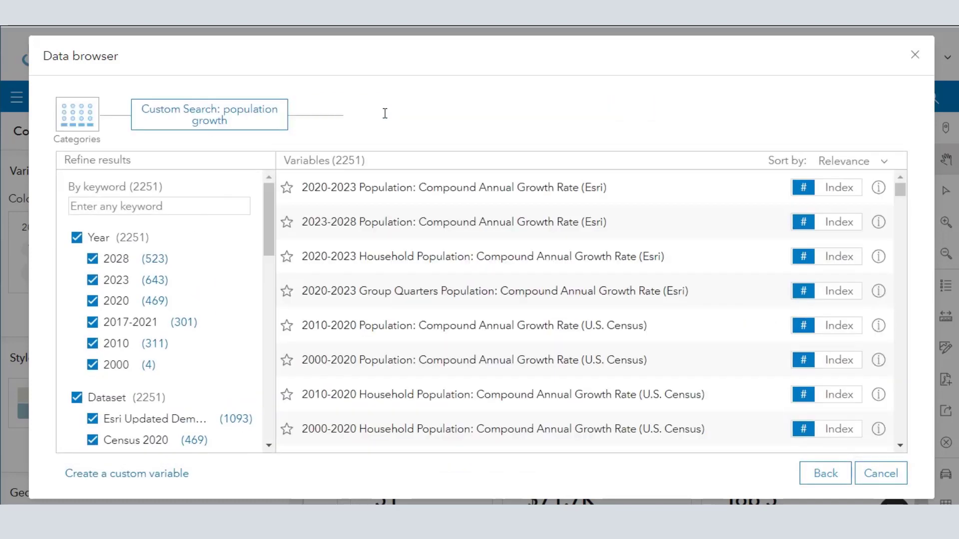
Review the definitions of the growth rate variables and add "2020-2023 Population: Compound Annual Growth Rate (Esri)" to the map.
mouse_move(897, 191)
mouse_down()
mouse_move(900, 407)
mouse_move(899, 184)
mouse_up()
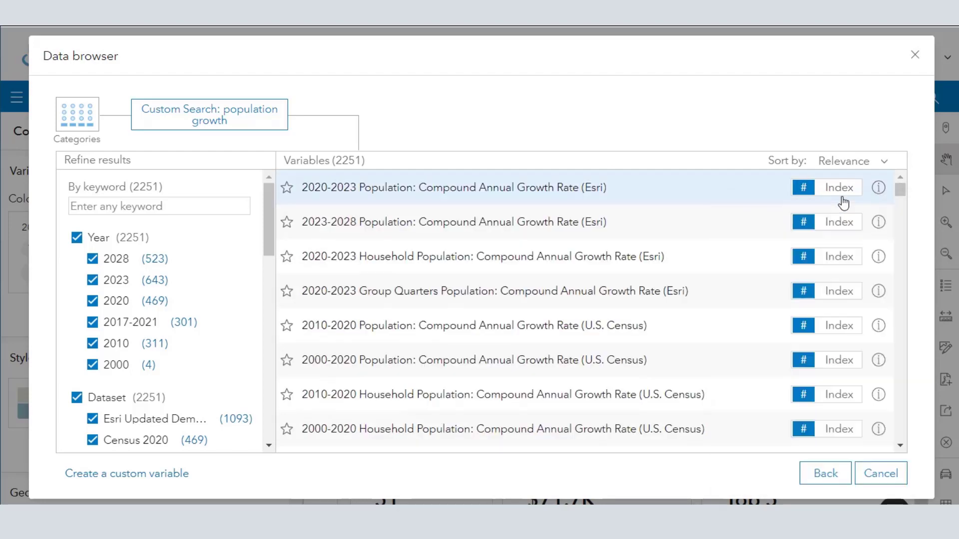
mouse_move(877, 224)
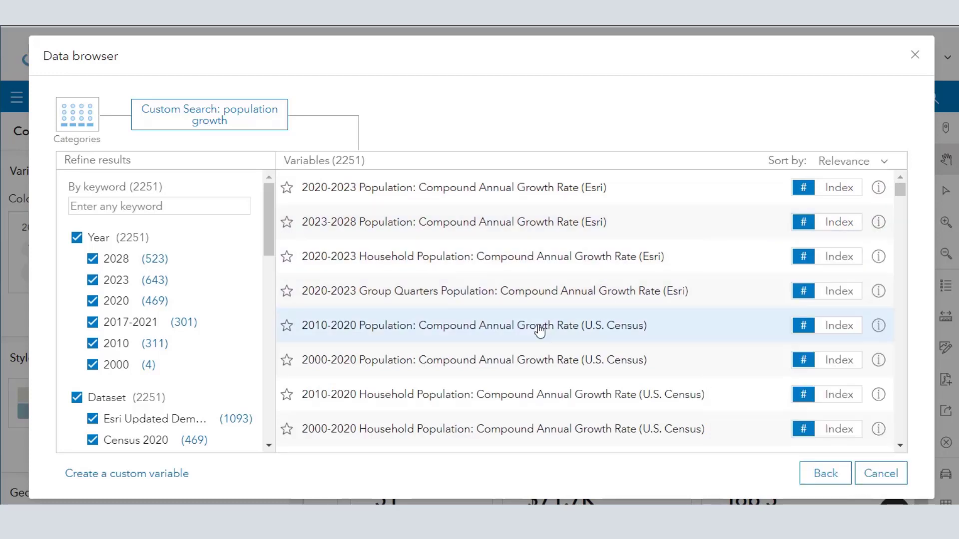
mouse_move(882, 334)
mouse_move(880, 365)
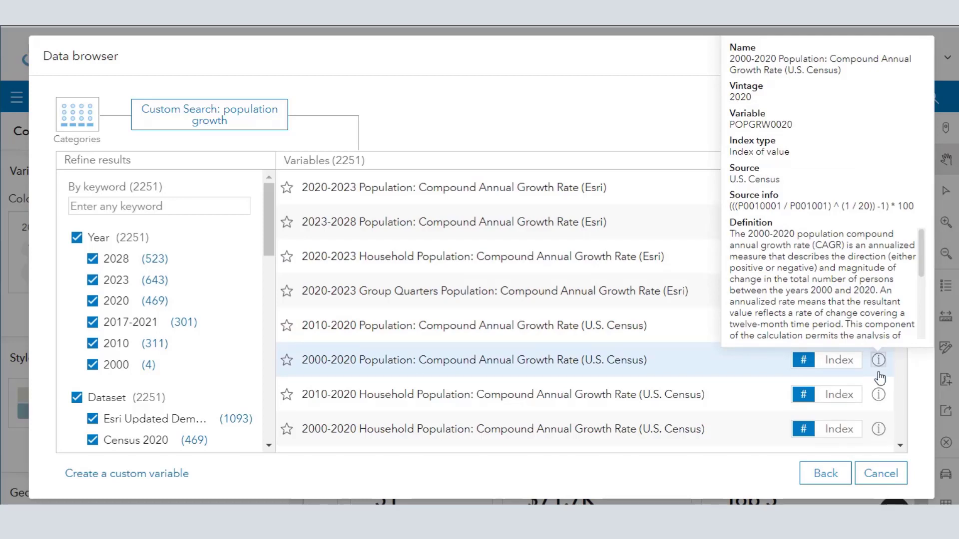
mouse_move(880, 396)
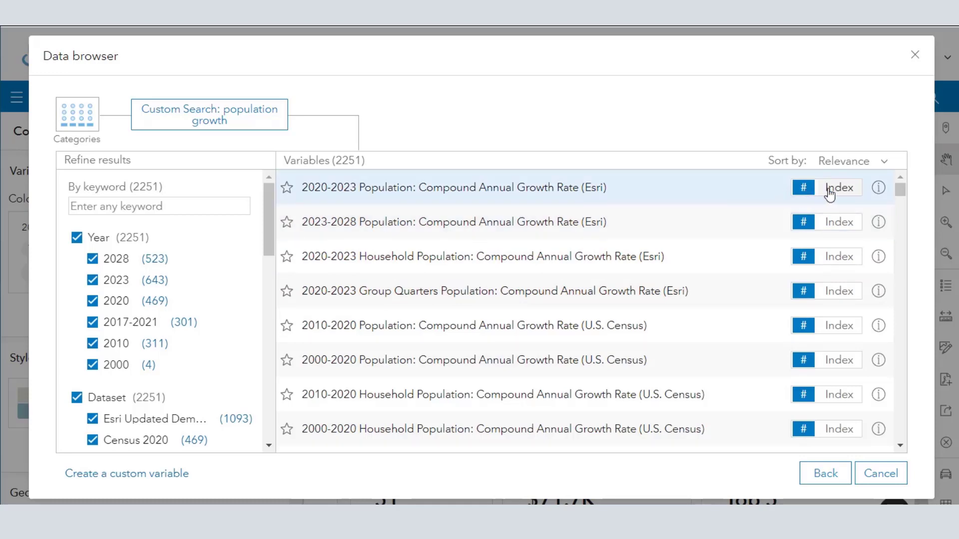
click(703, 187)
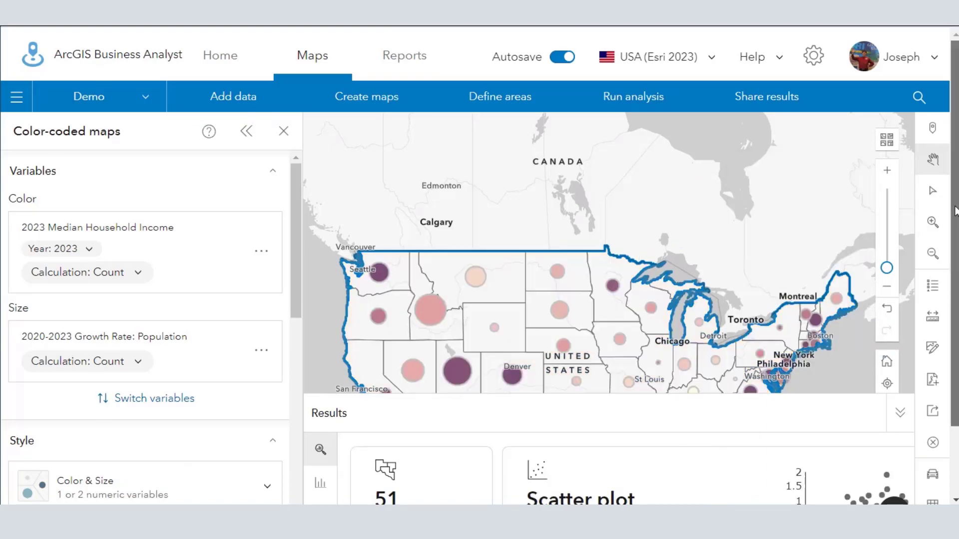
Collapse the results and examine the income and population growth values of individual states, including Colorado and Utah, on the map.
scroll(953, 260, down, 2)
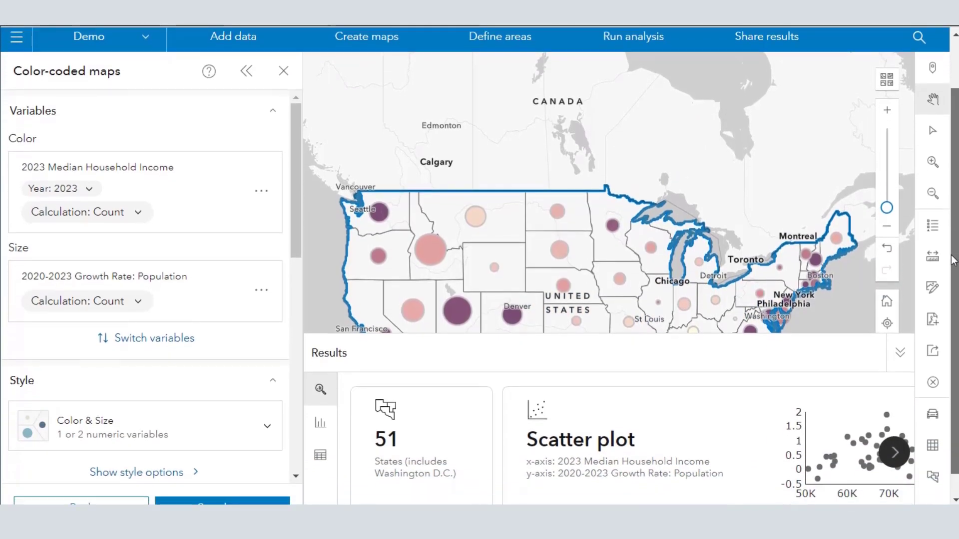
click(901, 352)
mouse_move(711, 383)
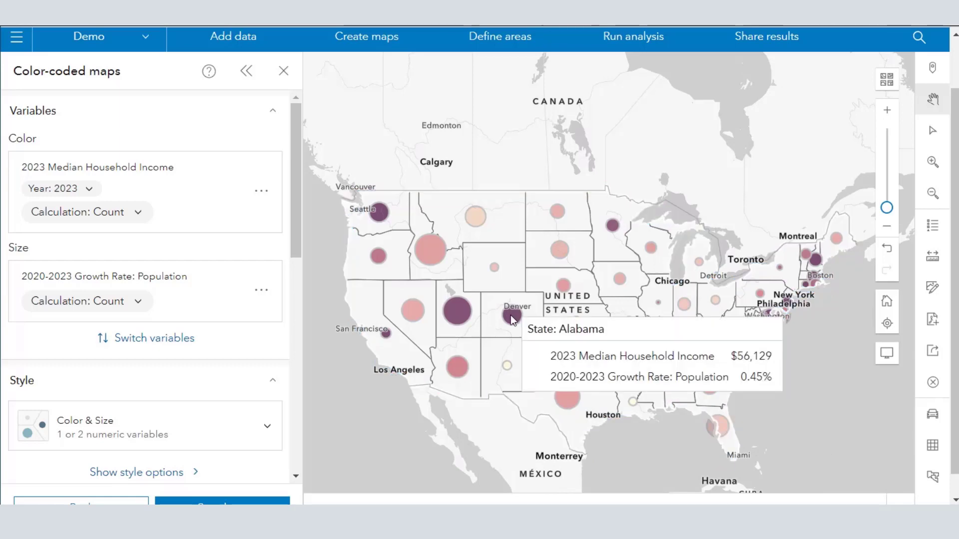
mouse_move(511, 315)
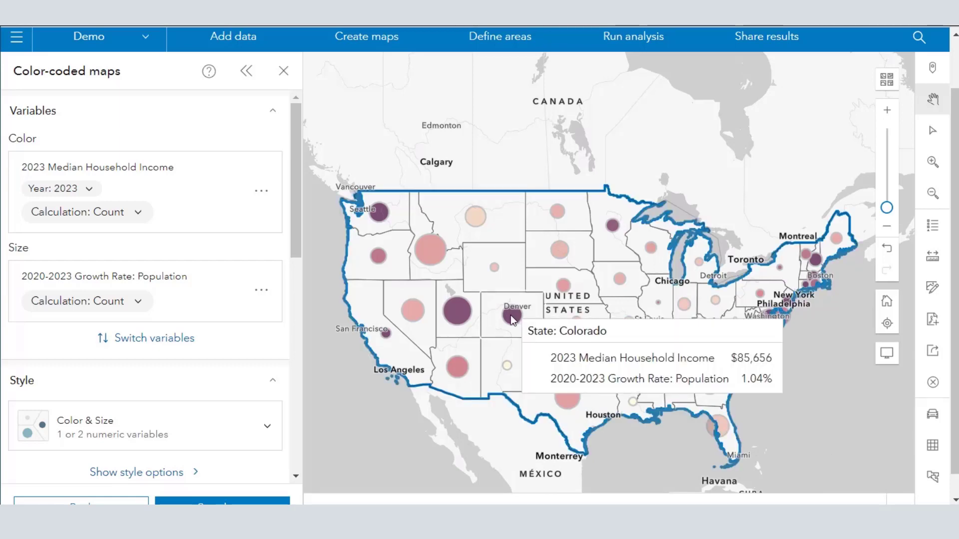
mouse_move(462, 315)
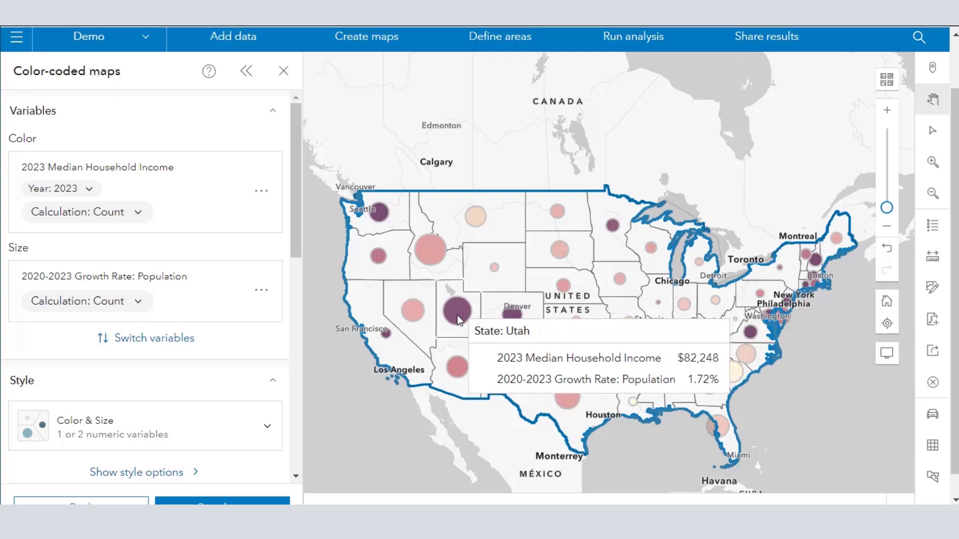
mouse_move(434, 258)
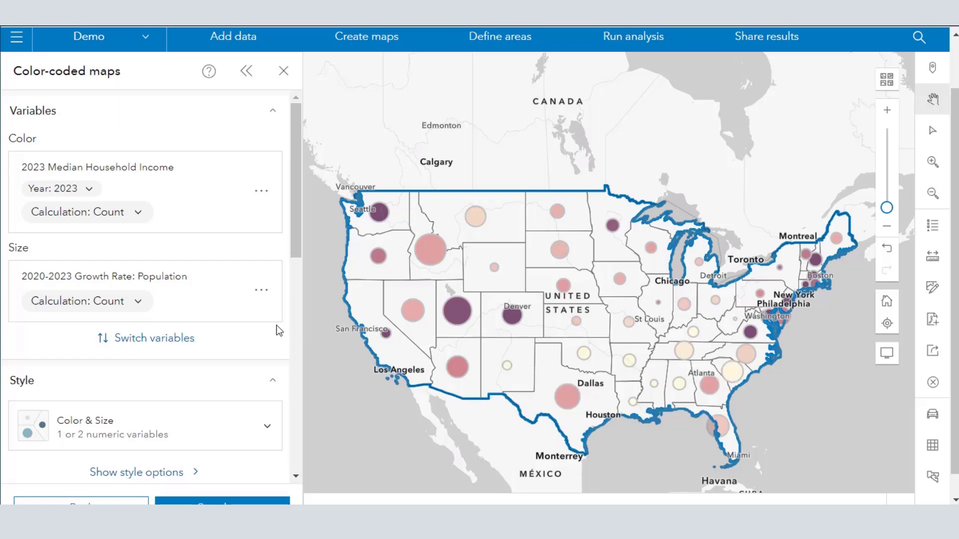
Try the Relationship style on the two-variable map.
scroll(277, 332, down, 2)
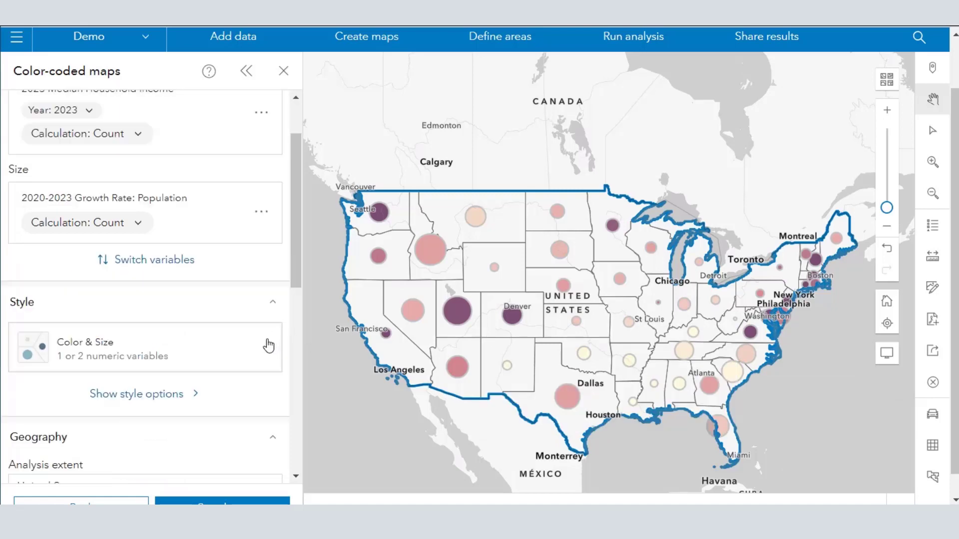
click(240, 355)
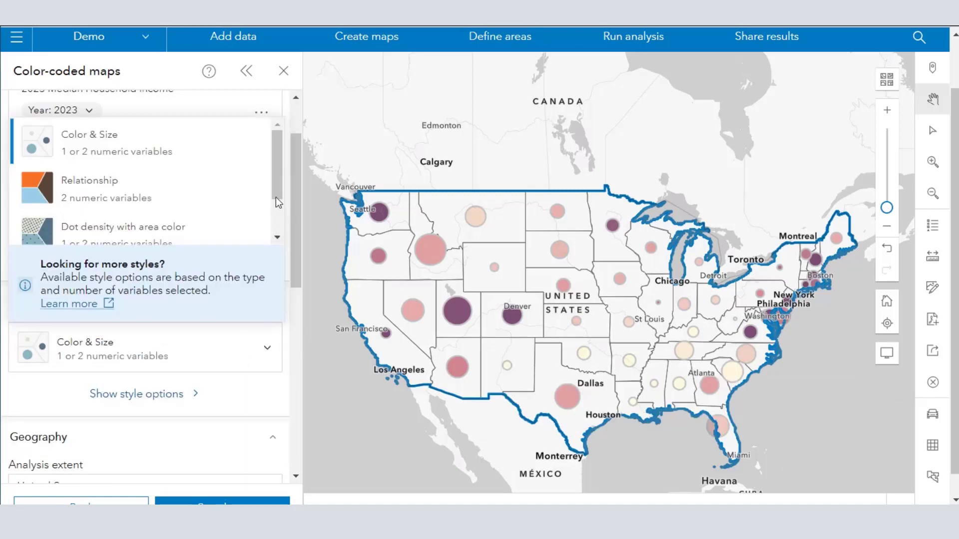
drag(277, 196, 181, 199)
click(111, 166)
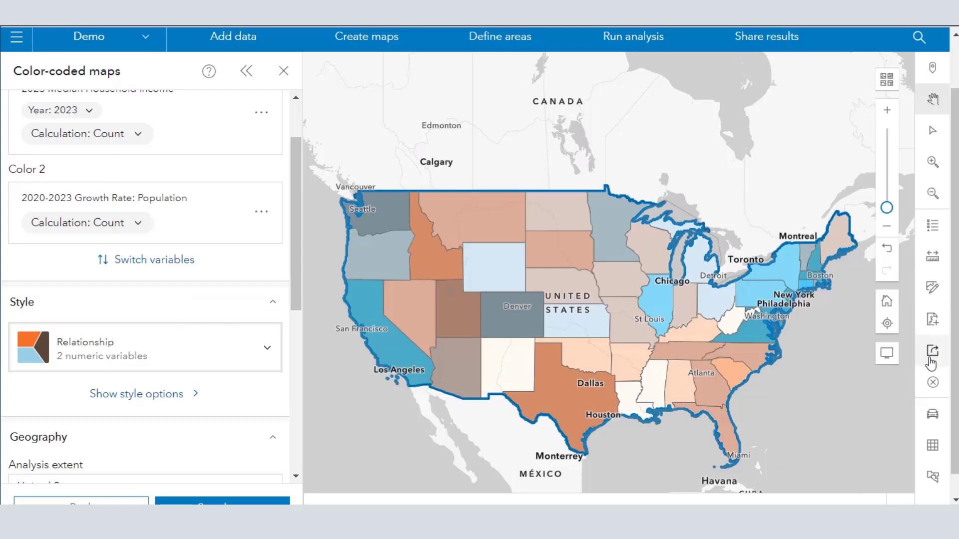
Examine the map legend to see how the Relationship colors combine household income and population growth, and close it.
click(933, 226)
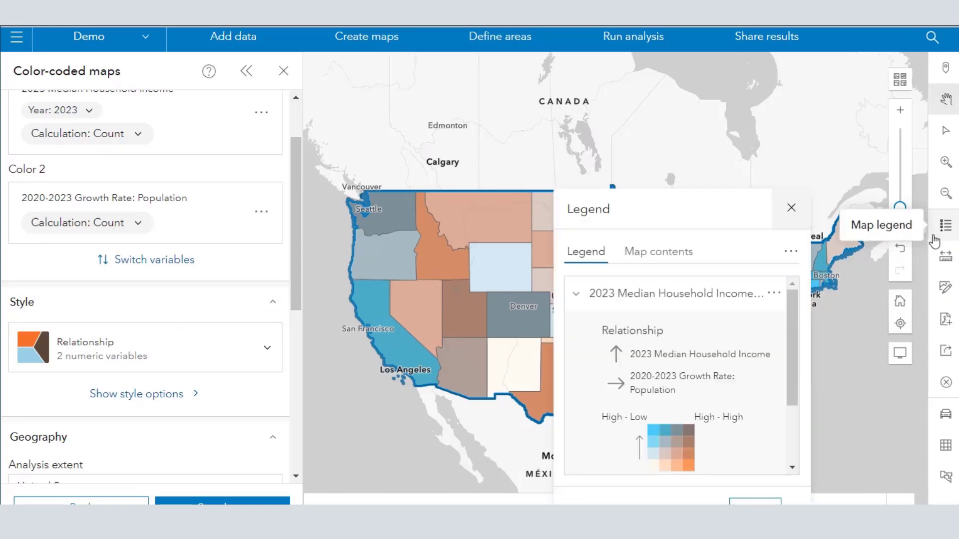
drag(796, 356, 799, 375)
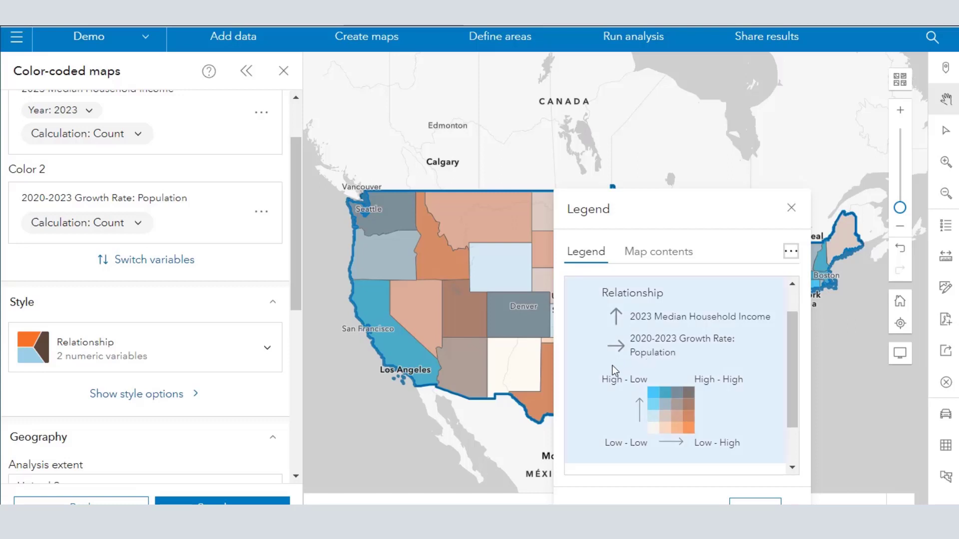
click(791, 208)
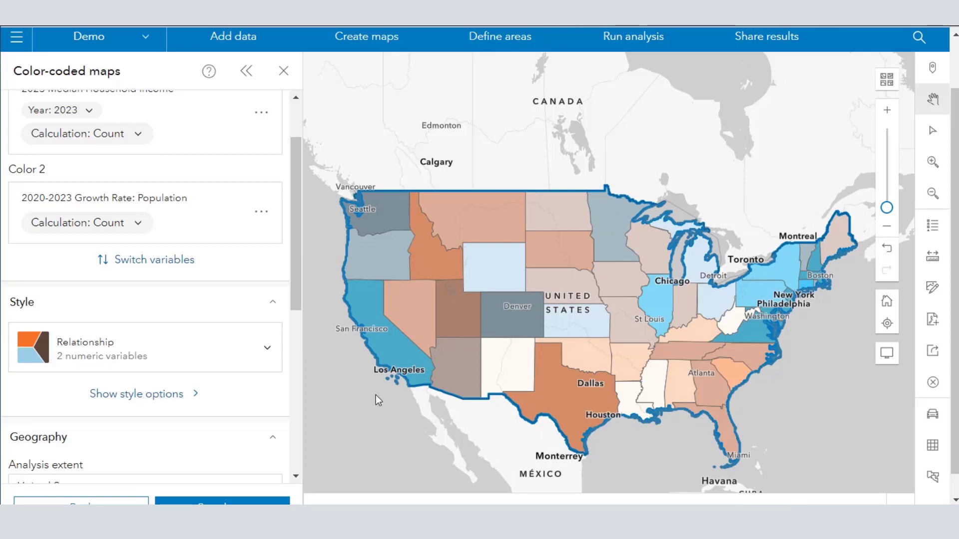
Switch the map style back to Color & Size.
drag(293, 292, 301, 390)
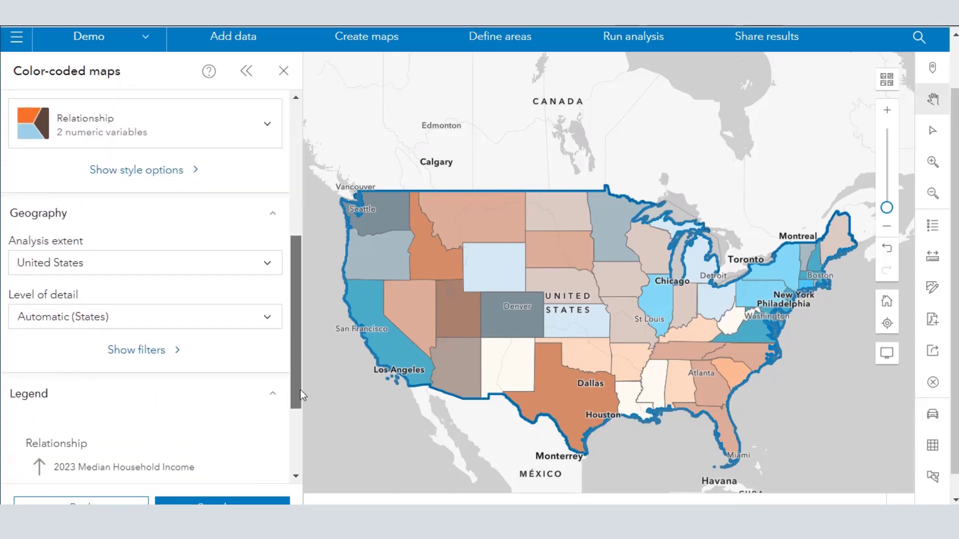
click(230, 140)
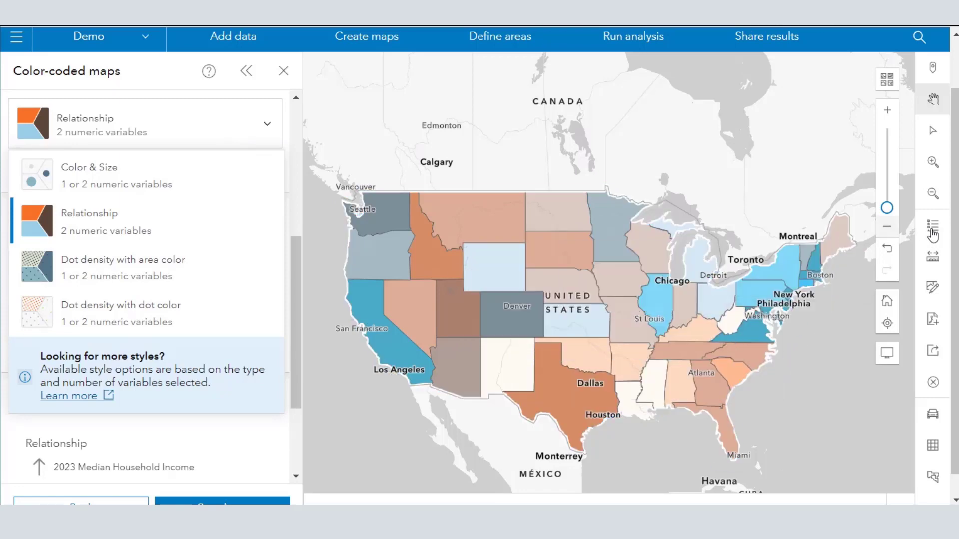
click(116, 181)
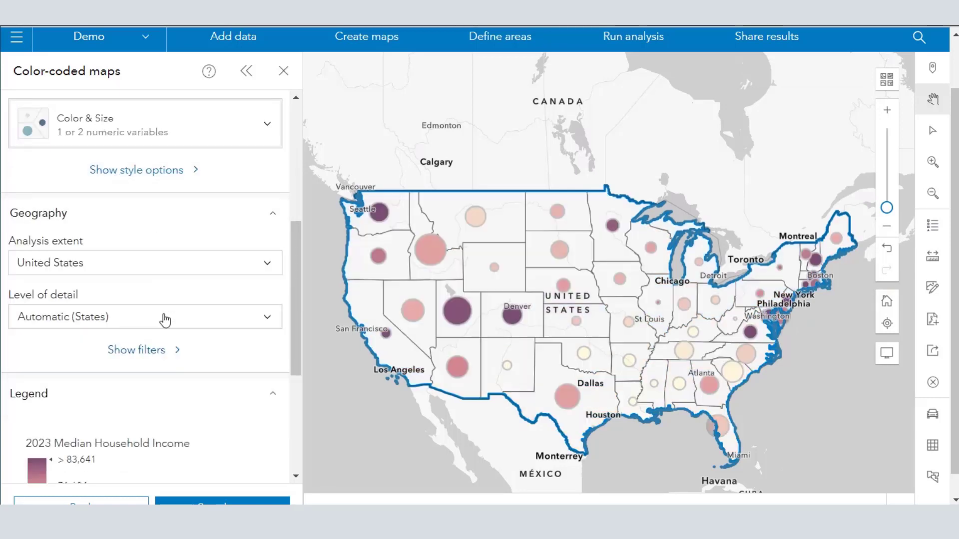
Filter the map to a 2023 Median Household Income of at least $67,053 and a 2020-2023 population growth rate of 1% to 2%.
click(160, 352)
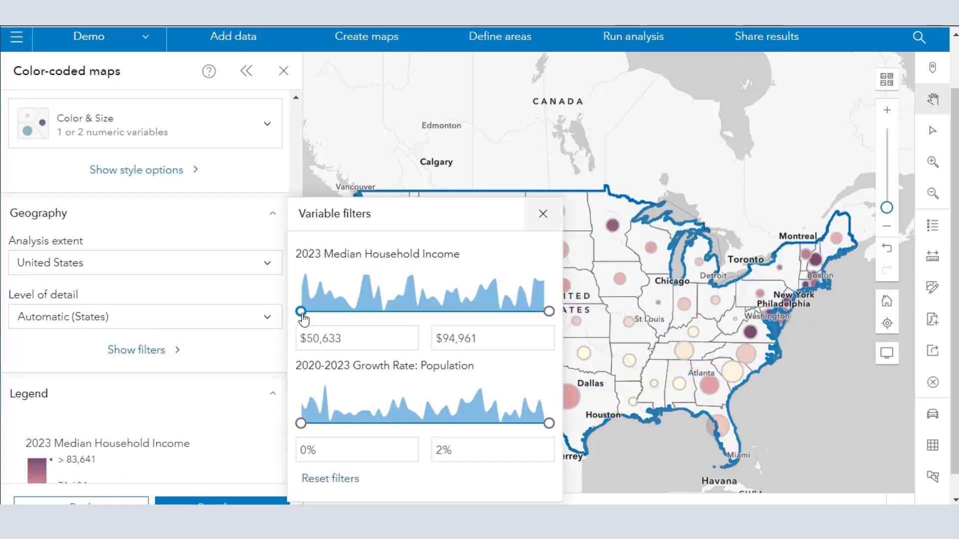
drag(302, 318, 397, 322)
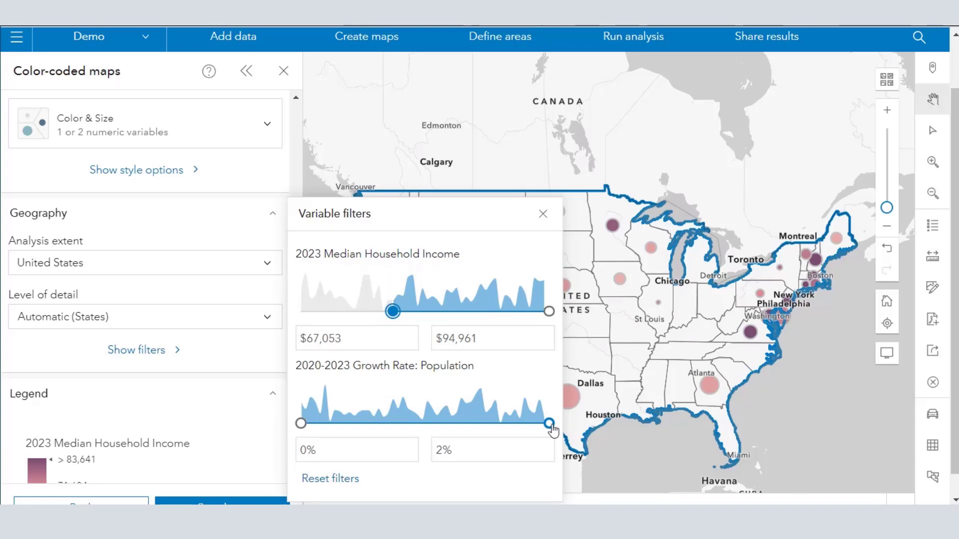
drag(551, 429, 437, 420)
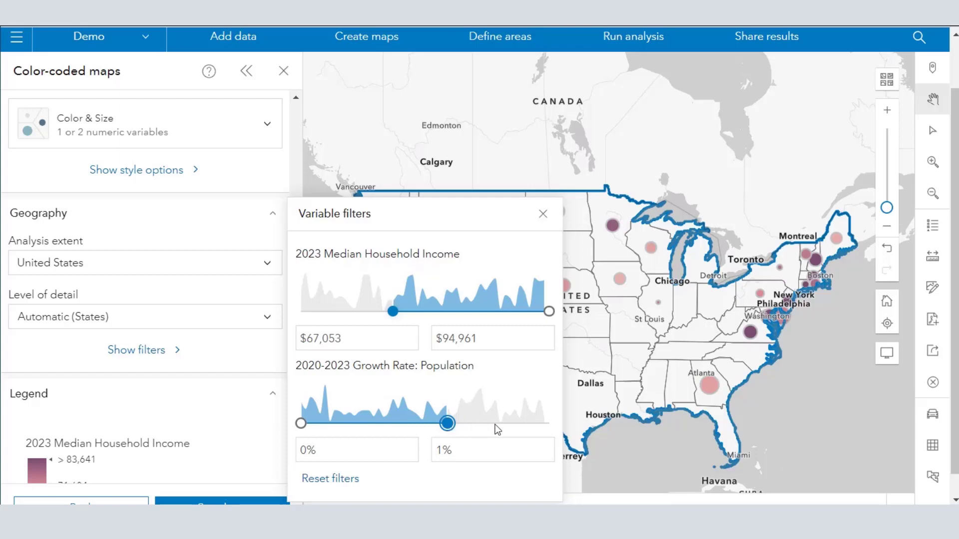
drag(450, 425, 532, 424)
drag(300, 424, 399, 430)
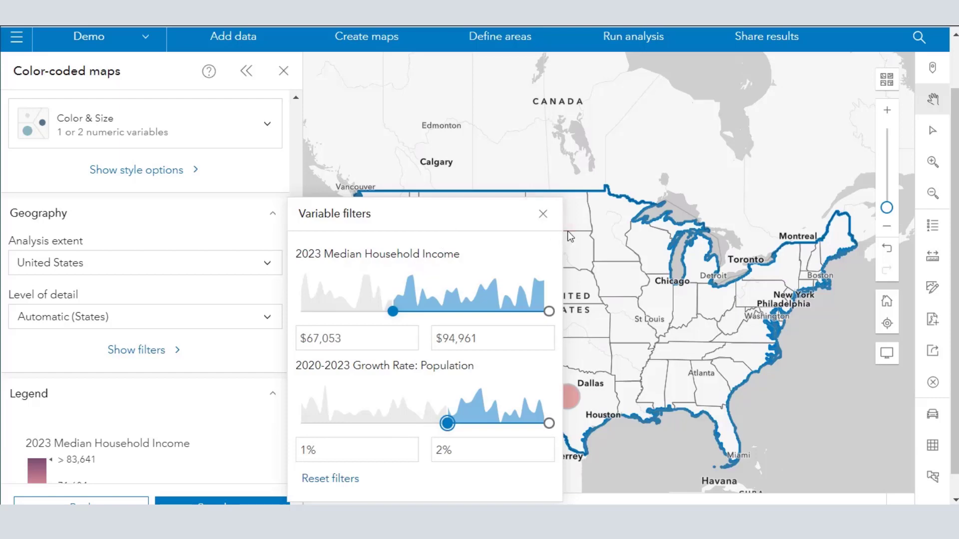
click(545, 218)
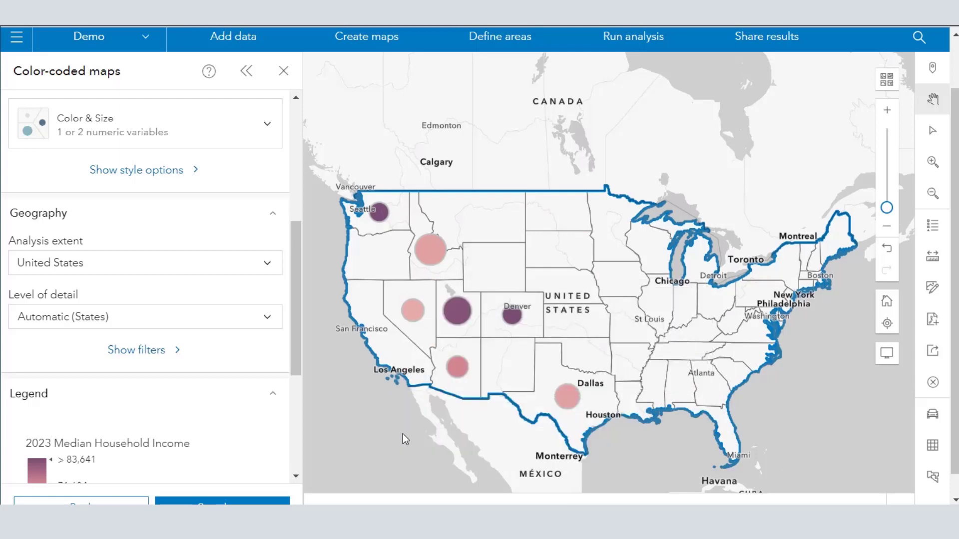
Change the 2023 Median Household Income filter to a range of $50,633 to $71,312.
click(143, 350)
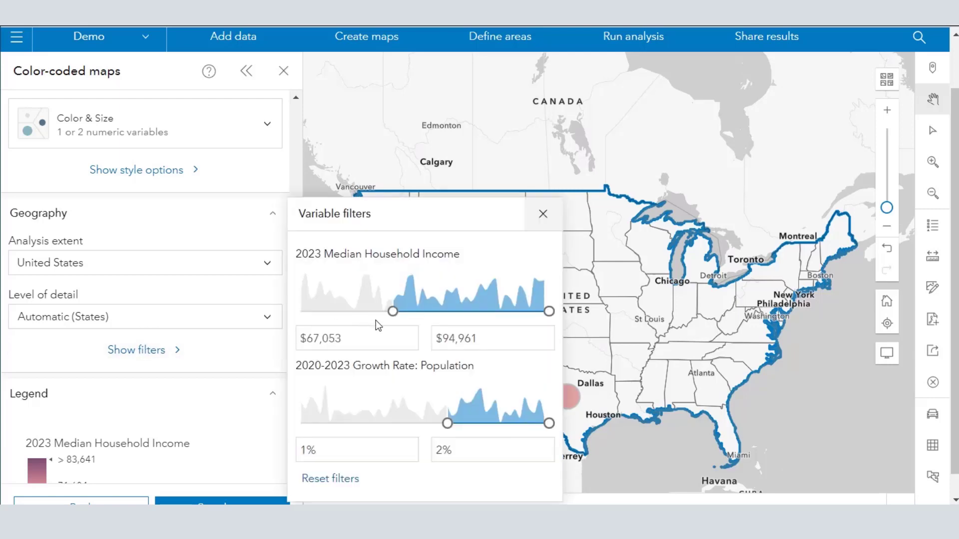
drag(393, 312, 298, 316)
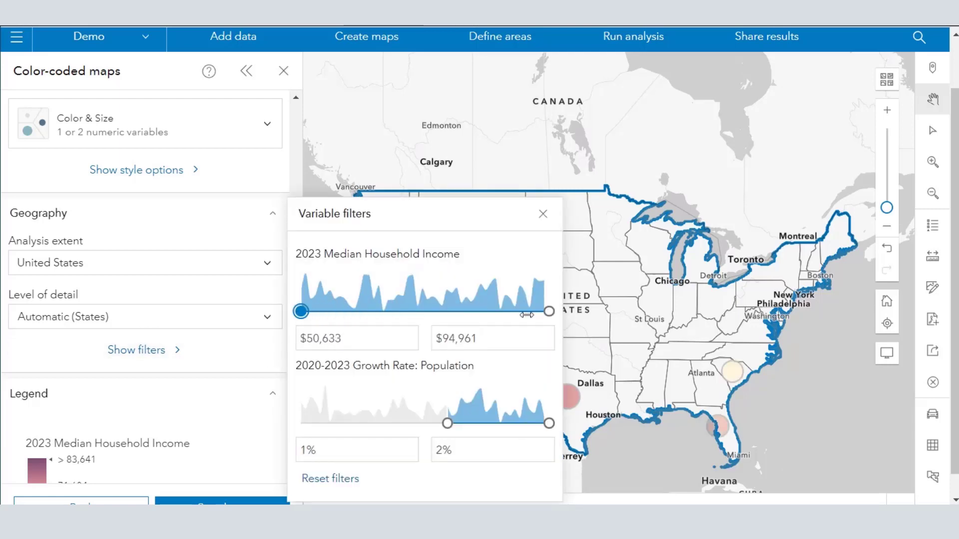
drag(549, 312, 419, 320)
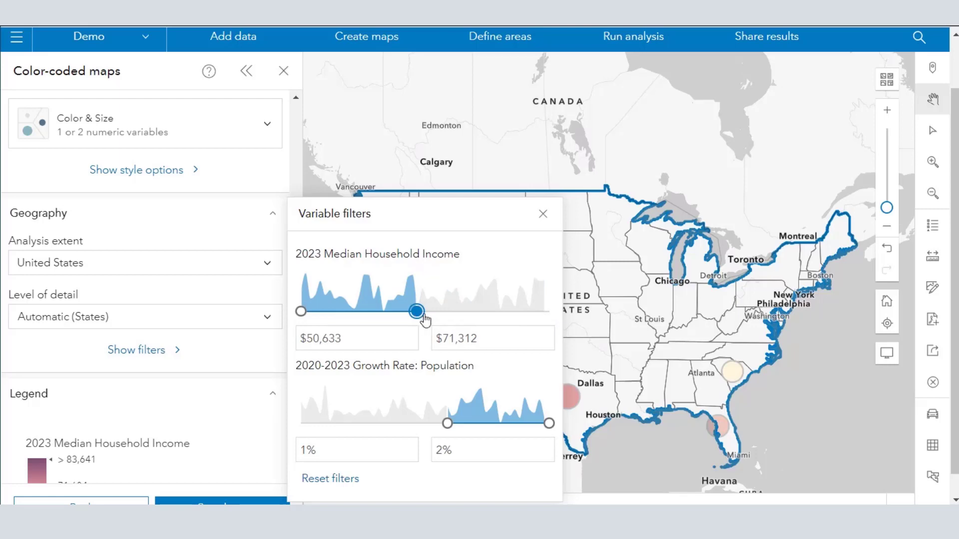
click(543, 214)
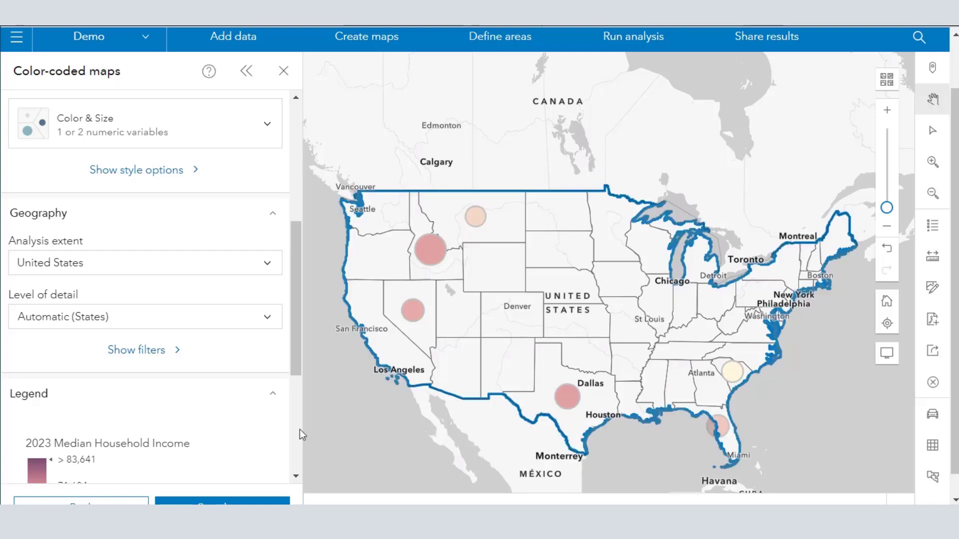
Lower the upper limit of the 2023 Median Household Income filter further to narrow down the states shown.
click(153, 352)
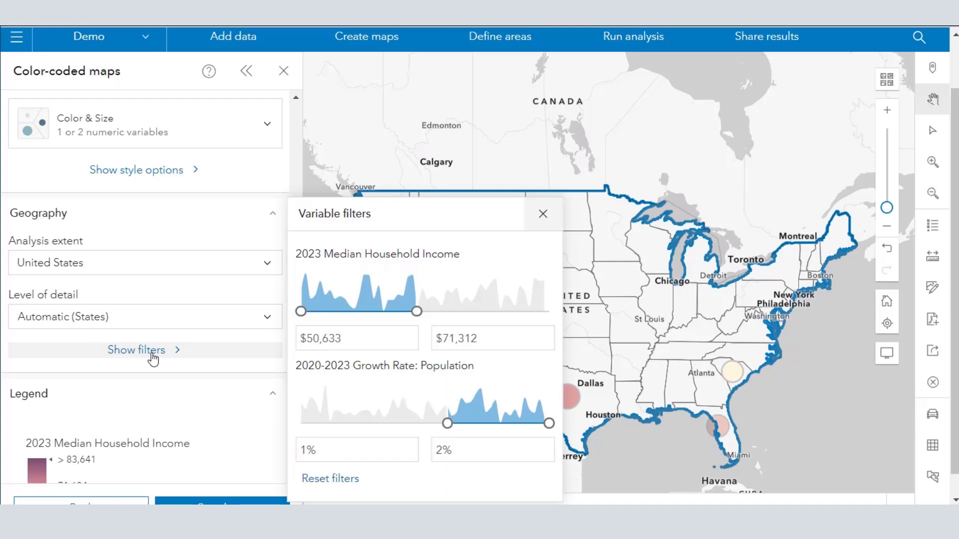
drag(409, 313, 385, 311)
click(543, 214)
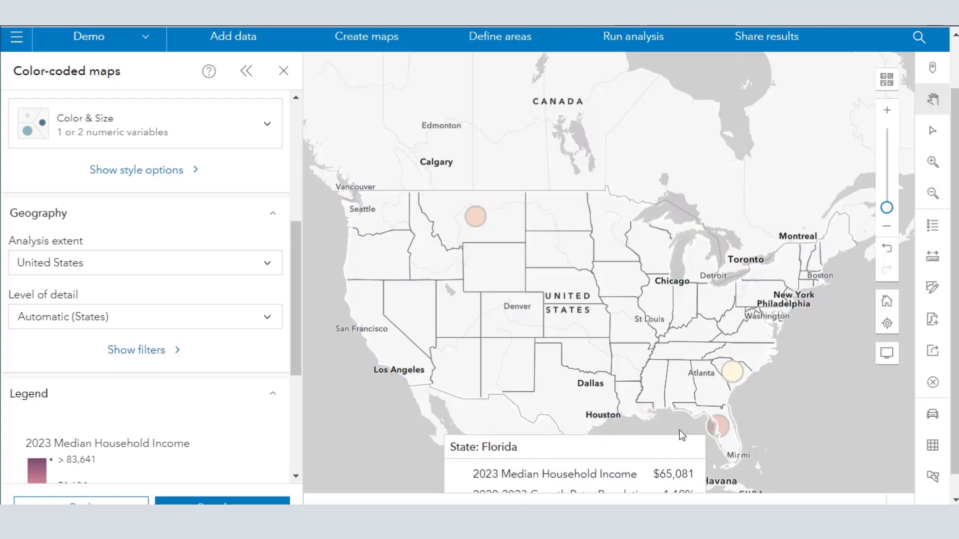
Reset the 2023 Median Household Income and 2020-2023 population growth rate filters to their full ranges and close the variable filters.
click(133, 355)
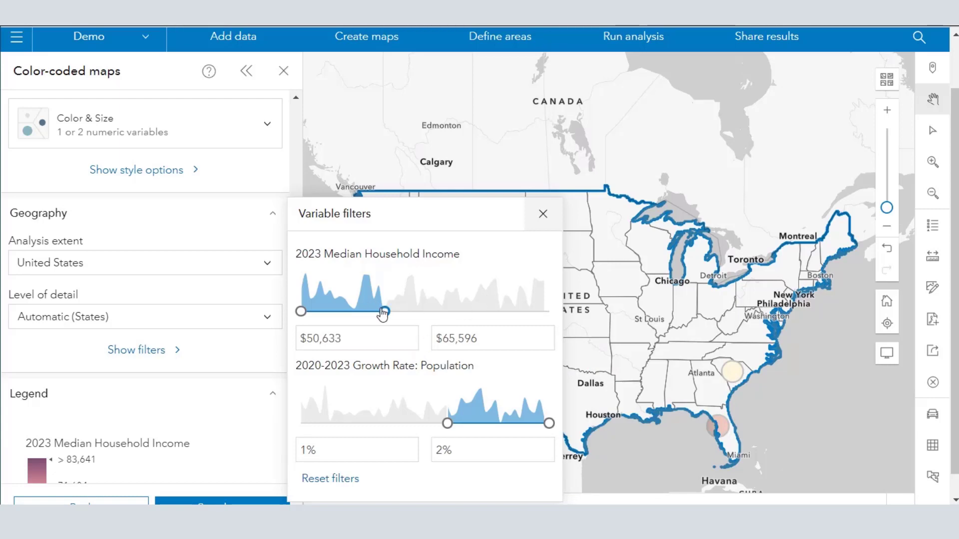
drag(383, 314, 549, 312)
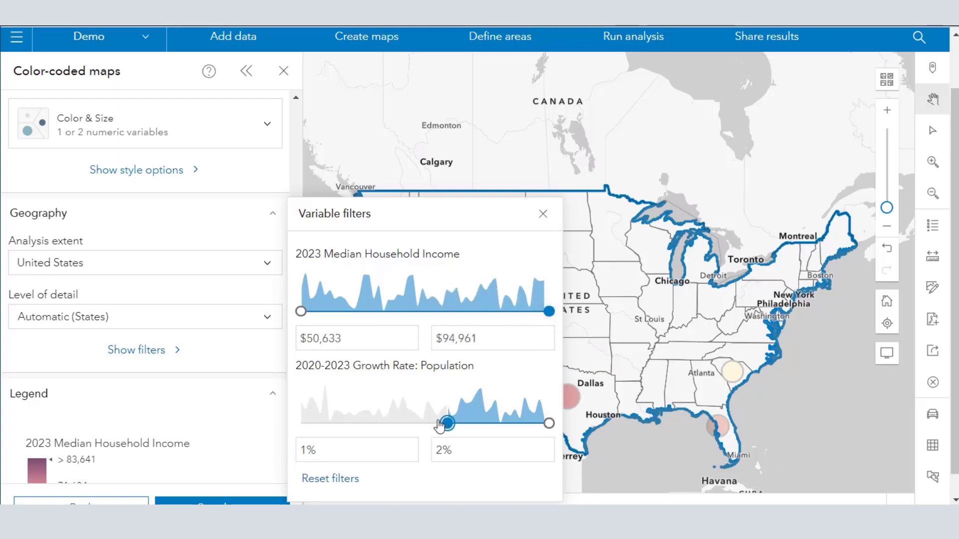
drag(440, 424, 300, 423)
scroll(355, 425, down, 1)
click(352, 456)
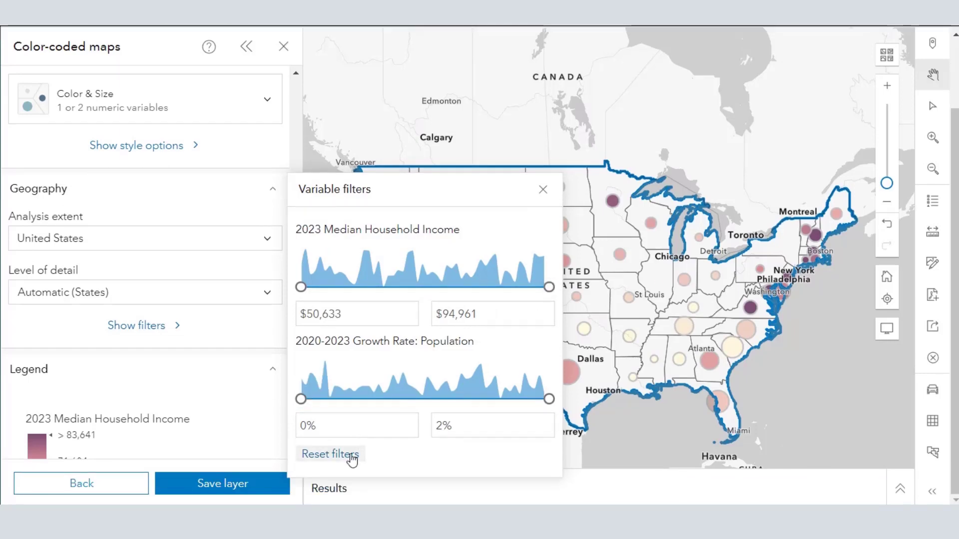
click(543, 190)
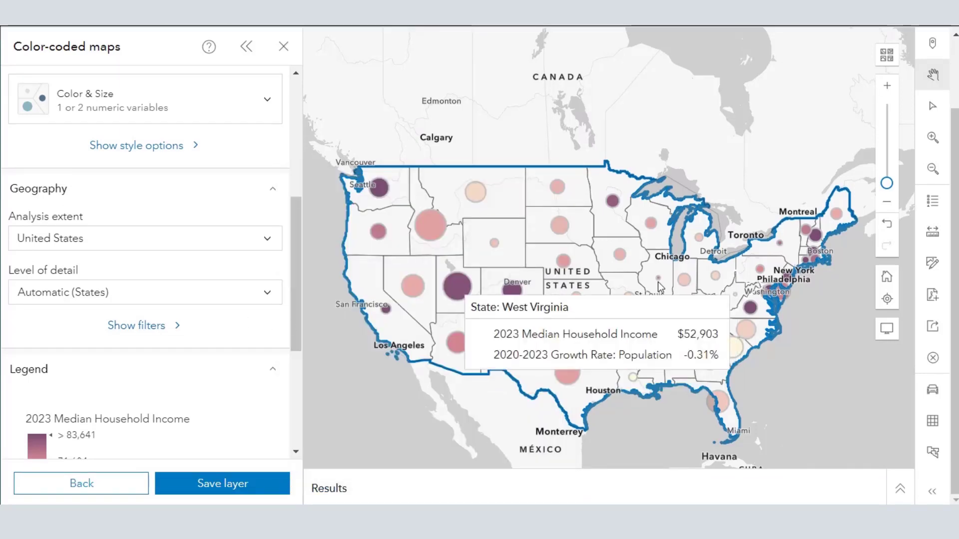
Zoom in on the Midwest and set the map's level of detail to Counties.
mouse_move(637, 285)
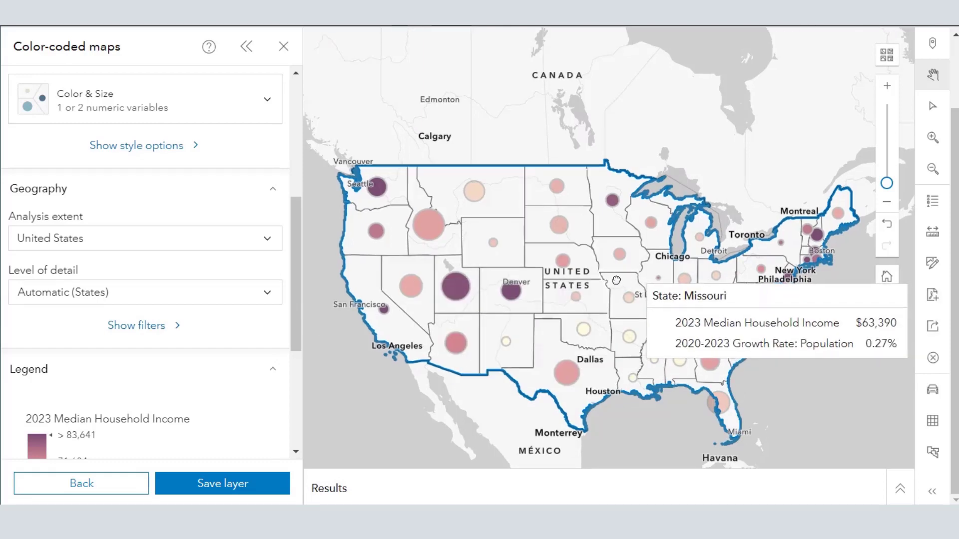
scroll(637, 285, up, 3)
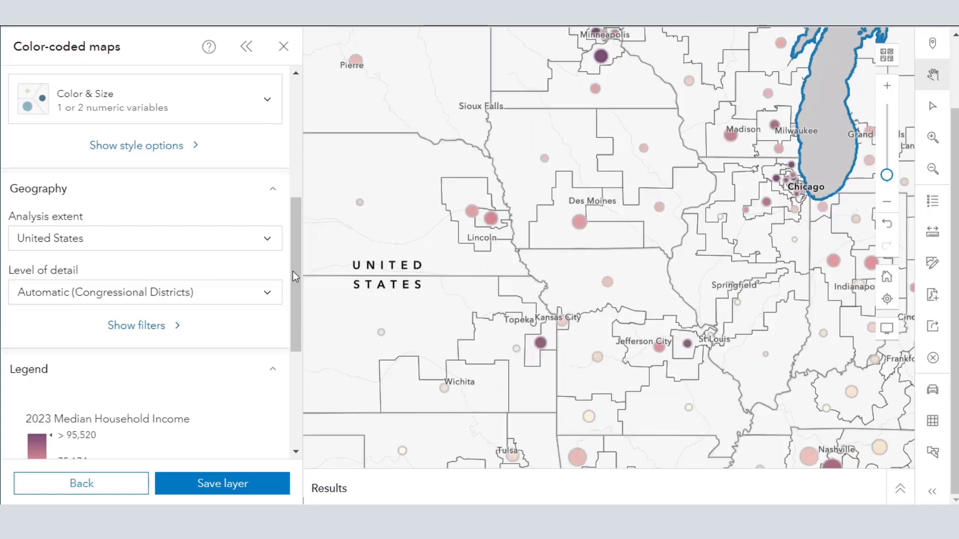
drag(292, 272, 295, 236)
click(155, 389)
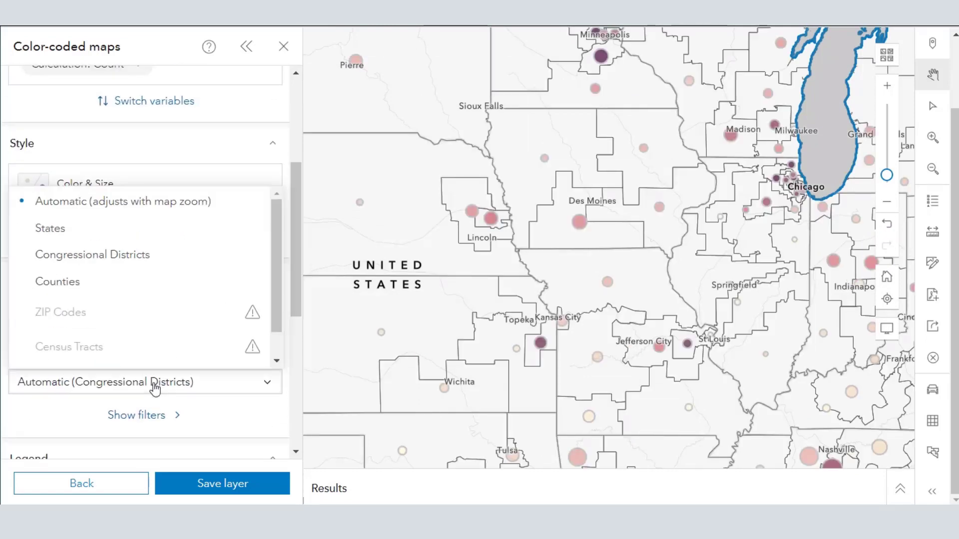
click(129, 295)
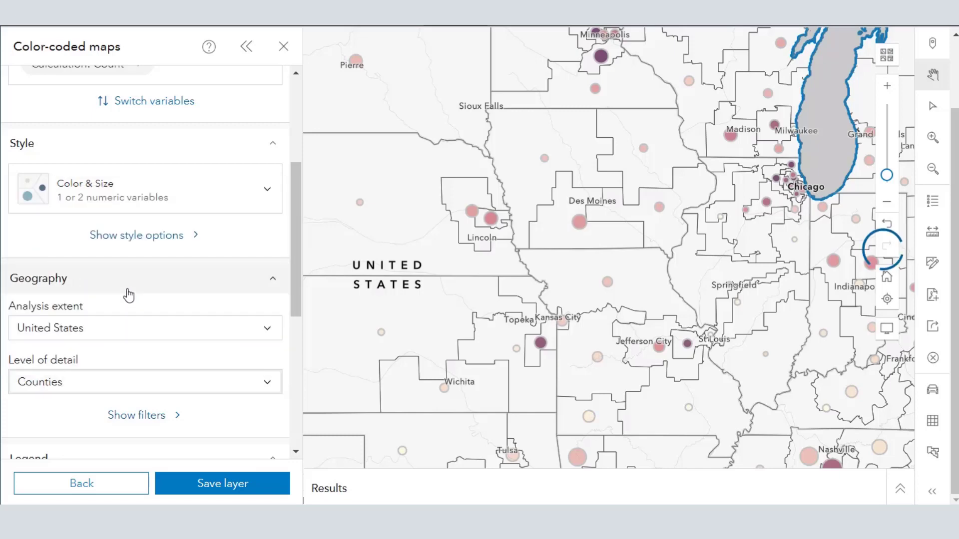
mouse_move(376, 299)
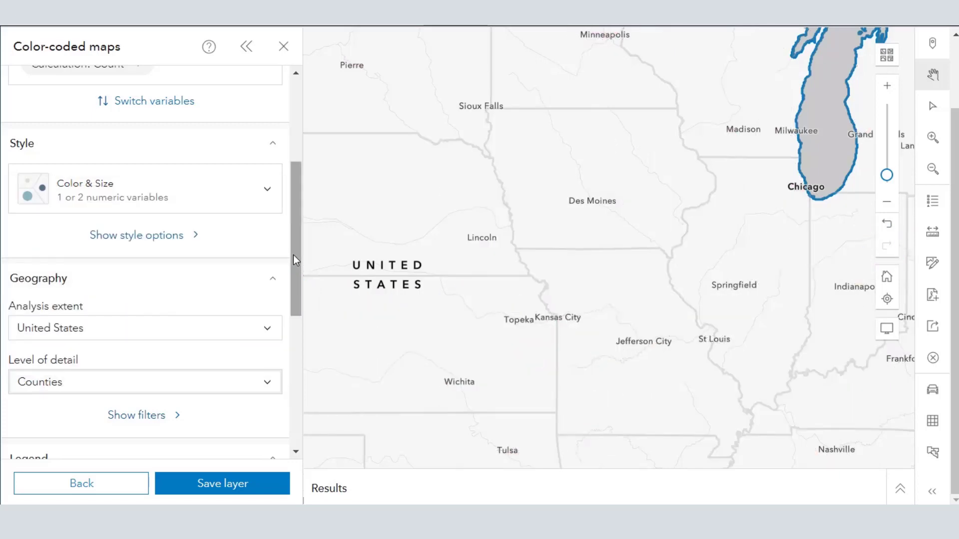
mouse_move(579, 246)
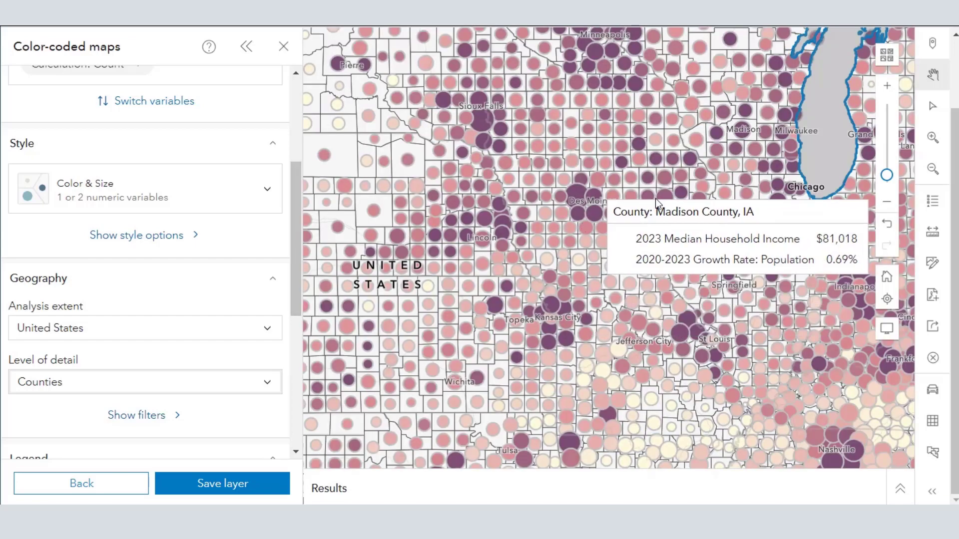
Open the map legend and move it aside so the Midwest counties can be compared with it.
click(919, 213)
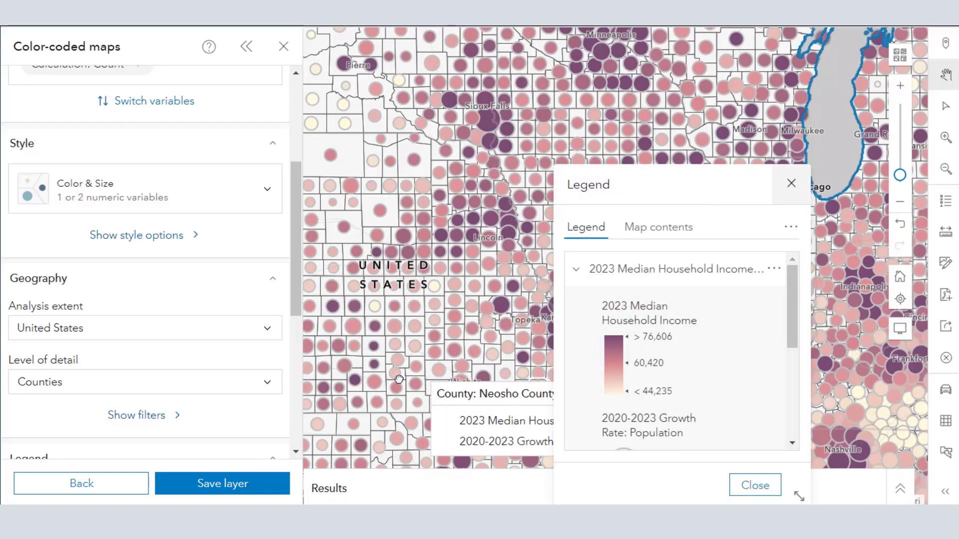
drag(414, 381, 353, 388)
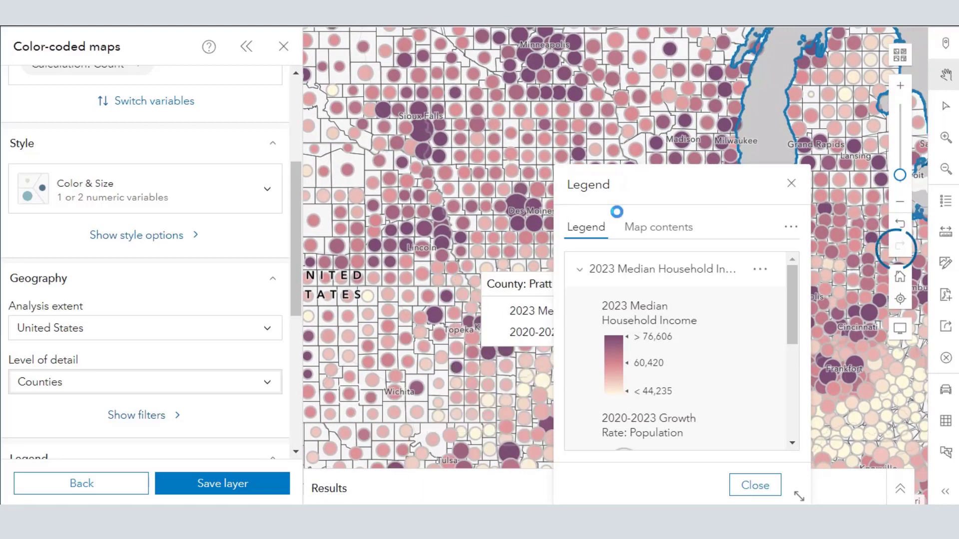
drag(670, 186, 782, 195)
drag(558, 290, 402, 363)
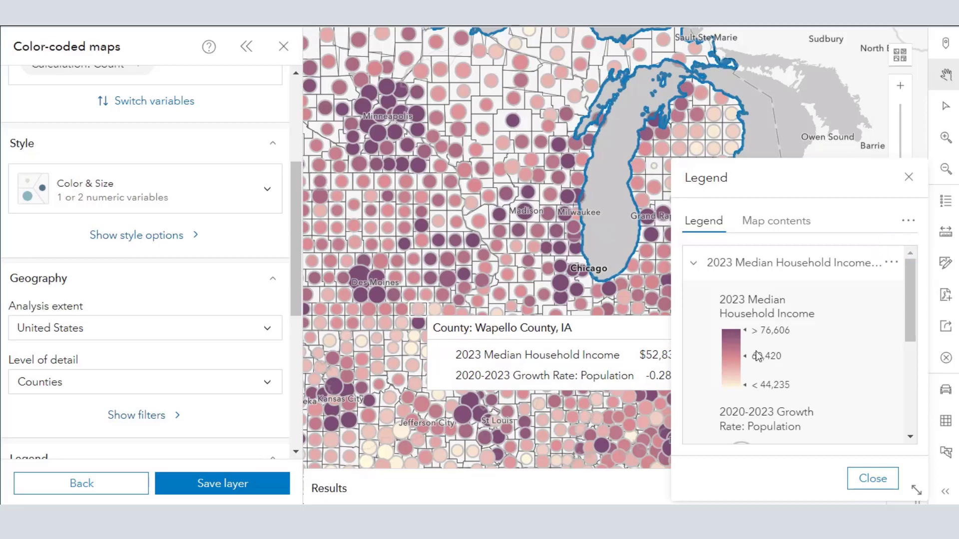
Compare the legend's income colors and growth-rate circle sizes with the Plains counties, close it, and review the color-coded map settings.
scroll(838, 386, down, 5)
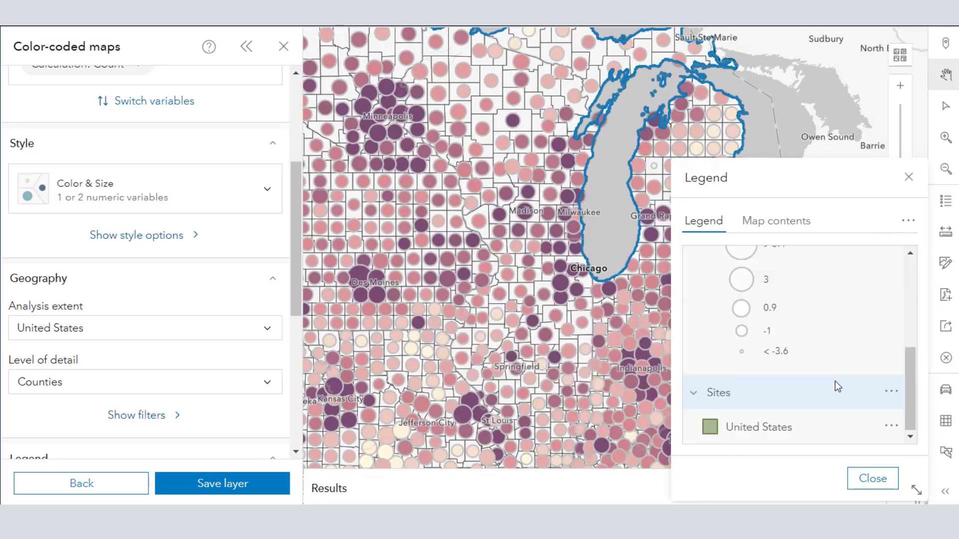
scroll(835, 381, up, 3)
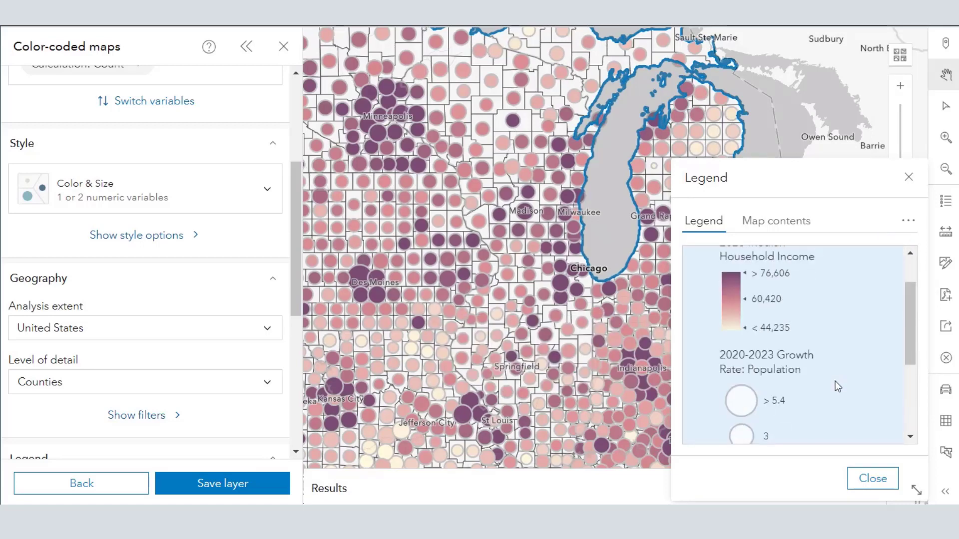
drag(503, 345, 811, 237)
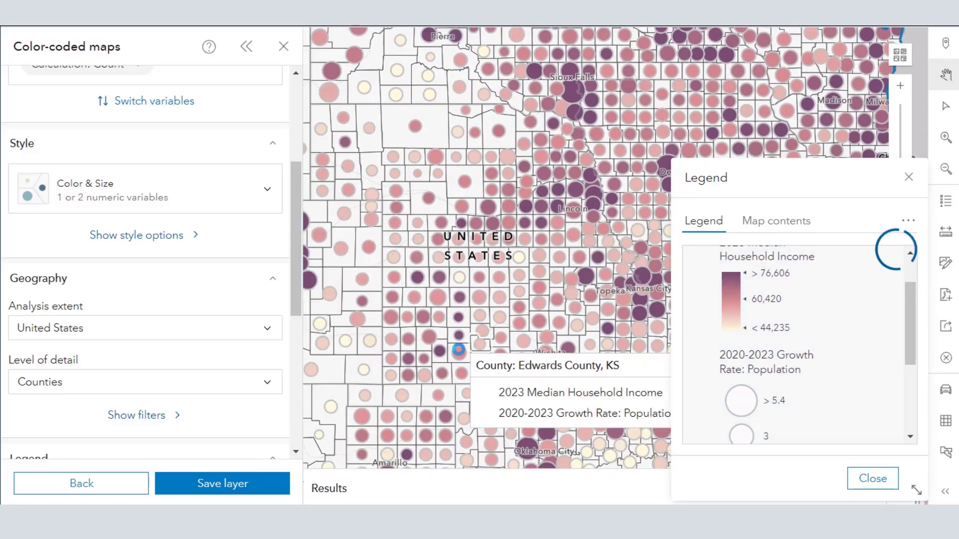
drag(583, 357, 648, 354)
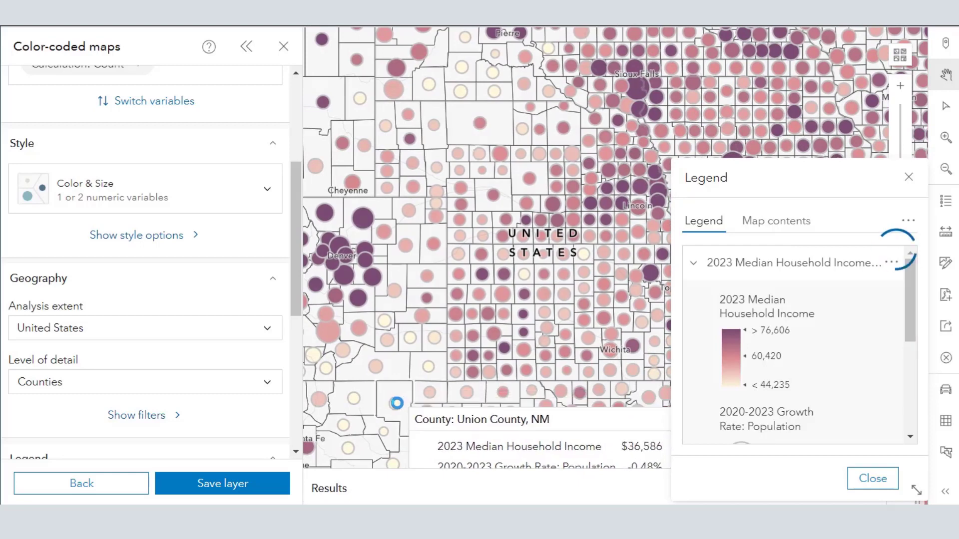
scroll(869, 380, down, 3)
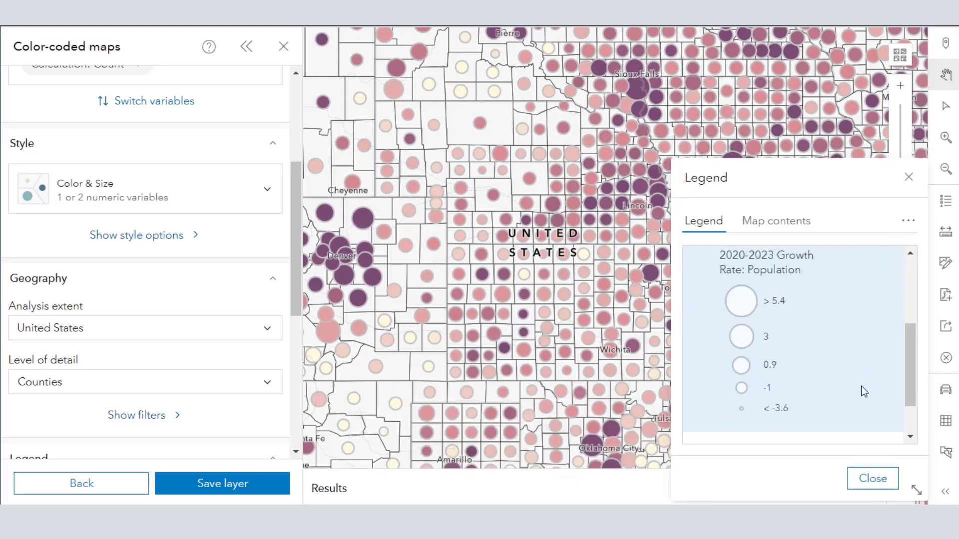
scroll(864, 392, down, 3)
click(909, 185)
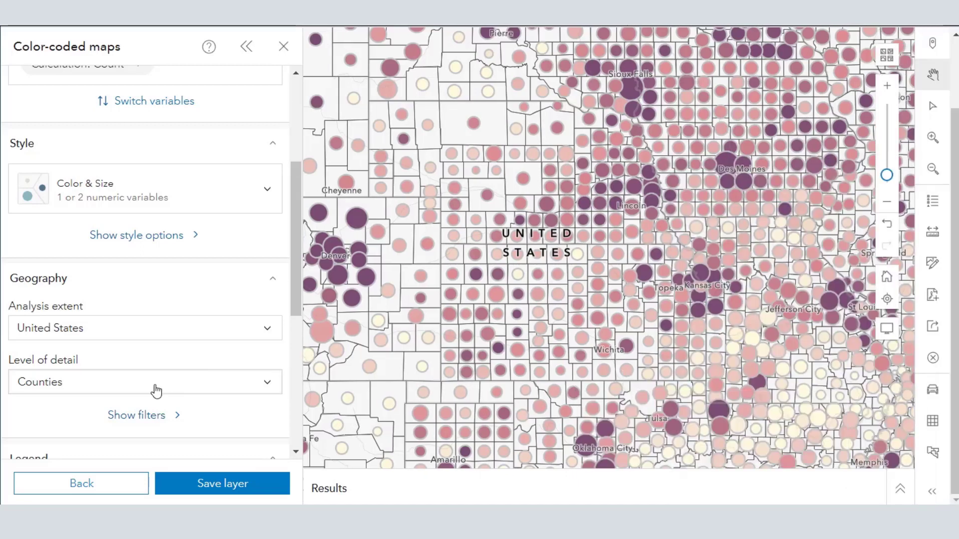
scroll(155, 358, down, 6)
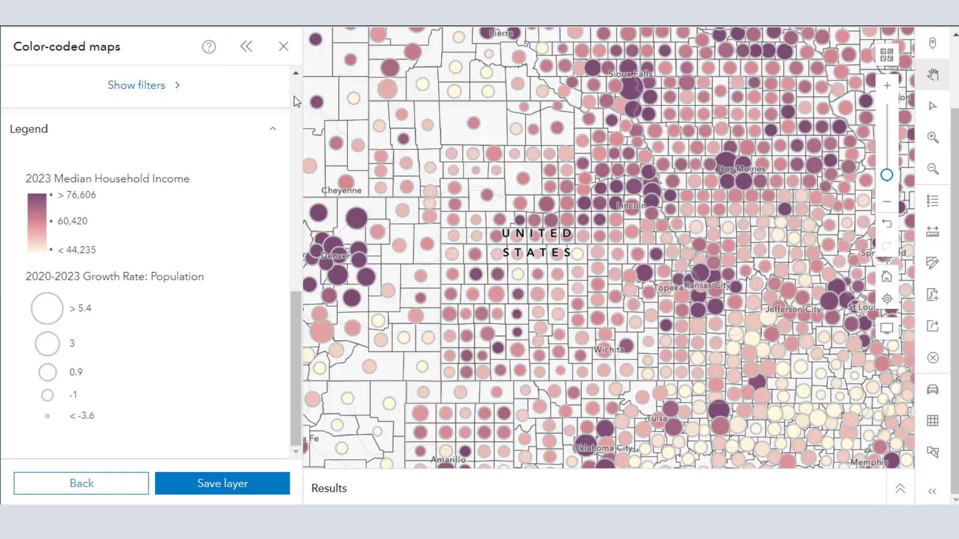
scroll(294, 96, up, 5)
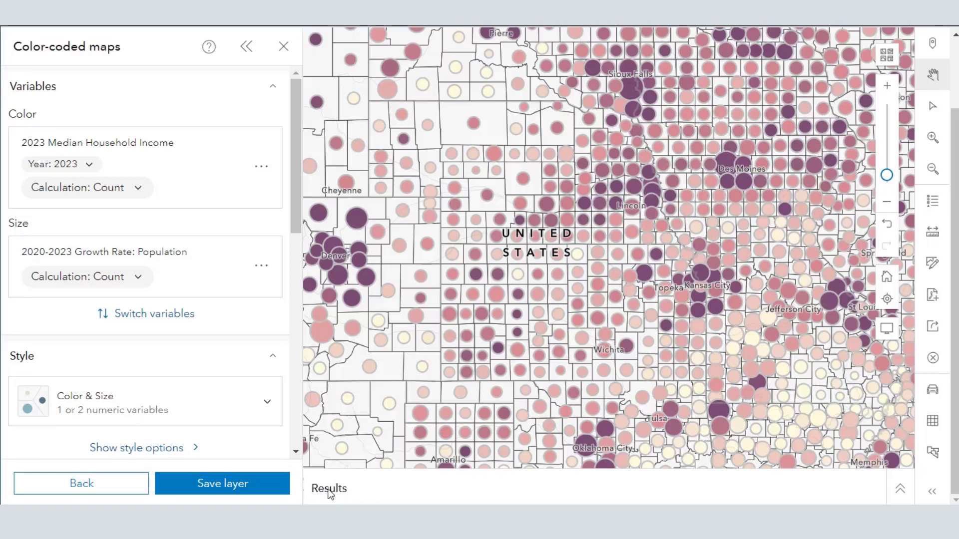
Expand the results and examine the scatter plot of 2023 Median Household Income against 2020-2023 population growth rate.
click(898, 490)
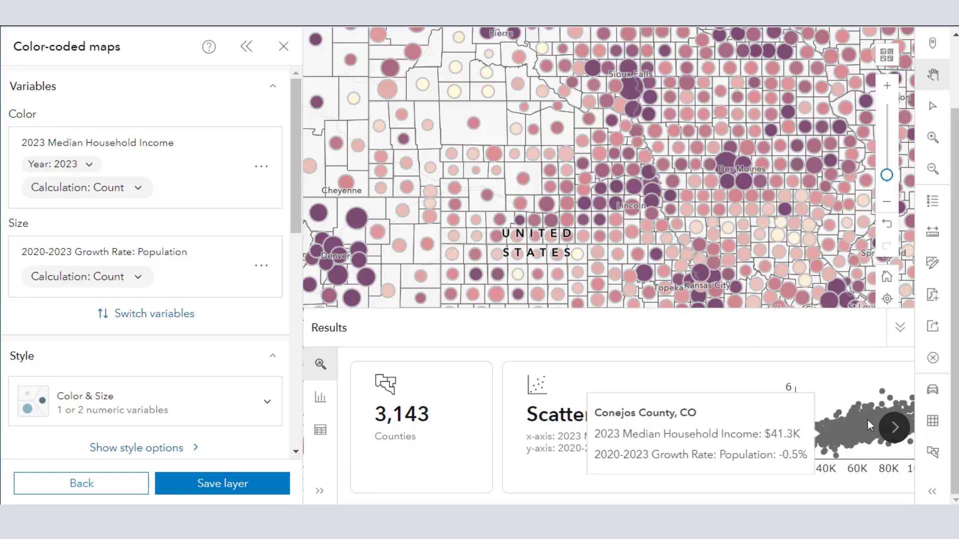
click(902, 428)
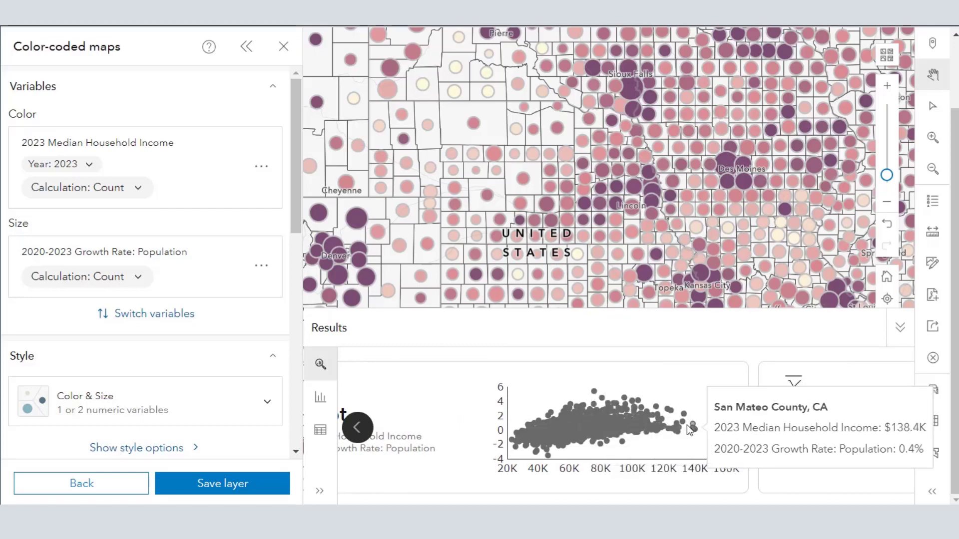
mouse_move(728, 419)
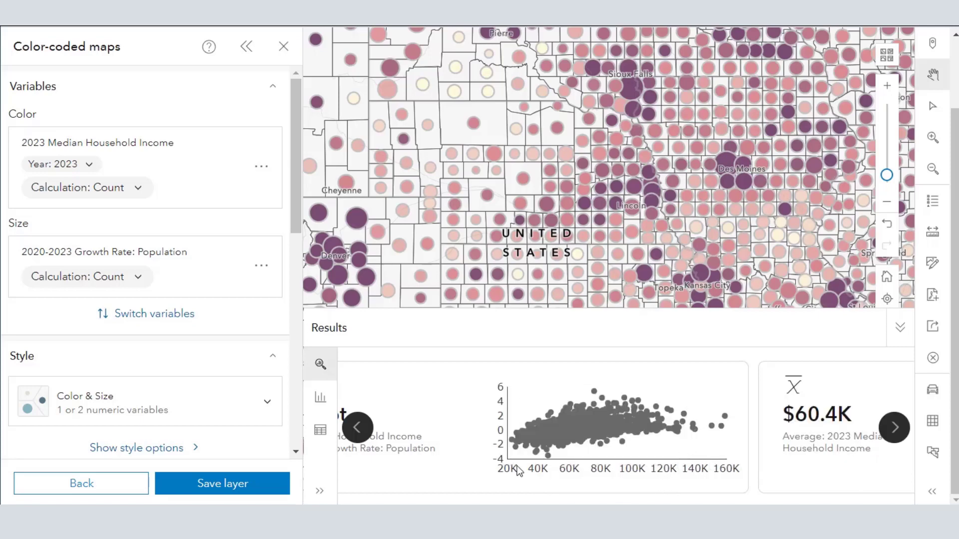
mouse_move(564, 444)
mouse_move(519, 454)
click(360, 431)
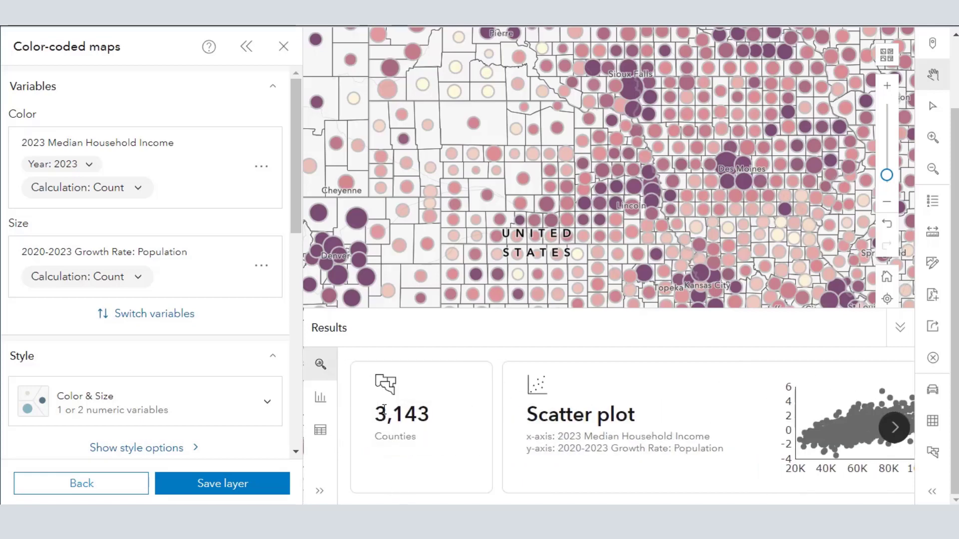
Show the histograms for both variables and inspect their outliers and the county counts within the value ranges.
click(321, 397)
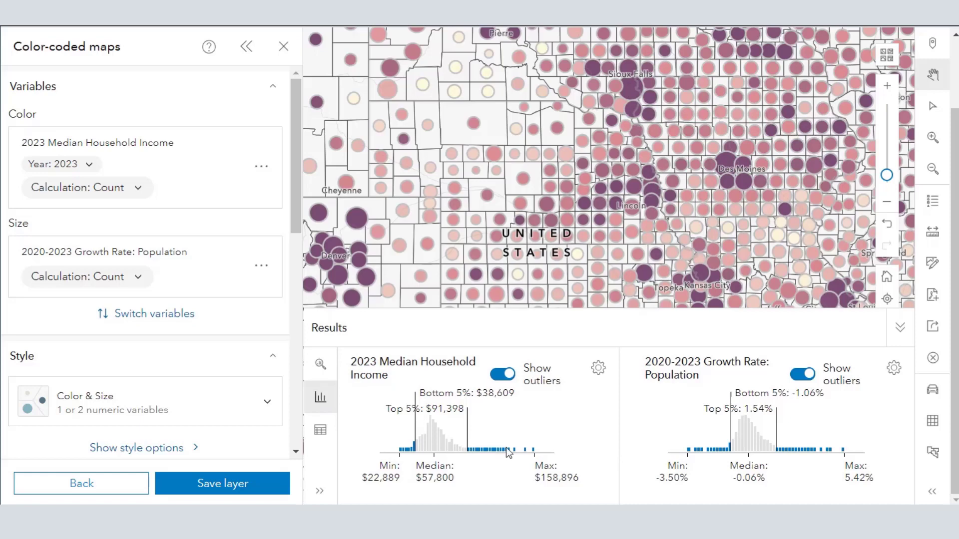
mouse_move(698, 453)
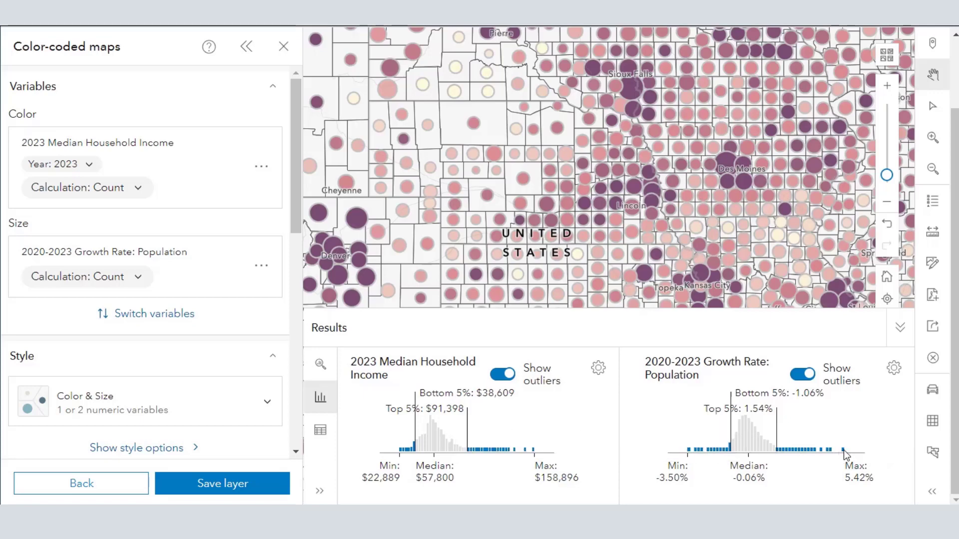
mouse_move(845, 454)
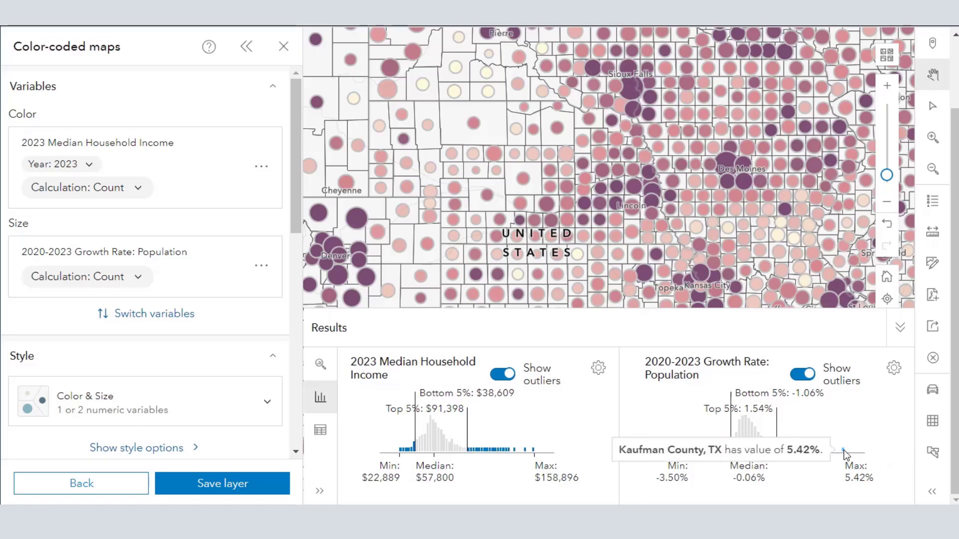
mouse_move(751, 449)
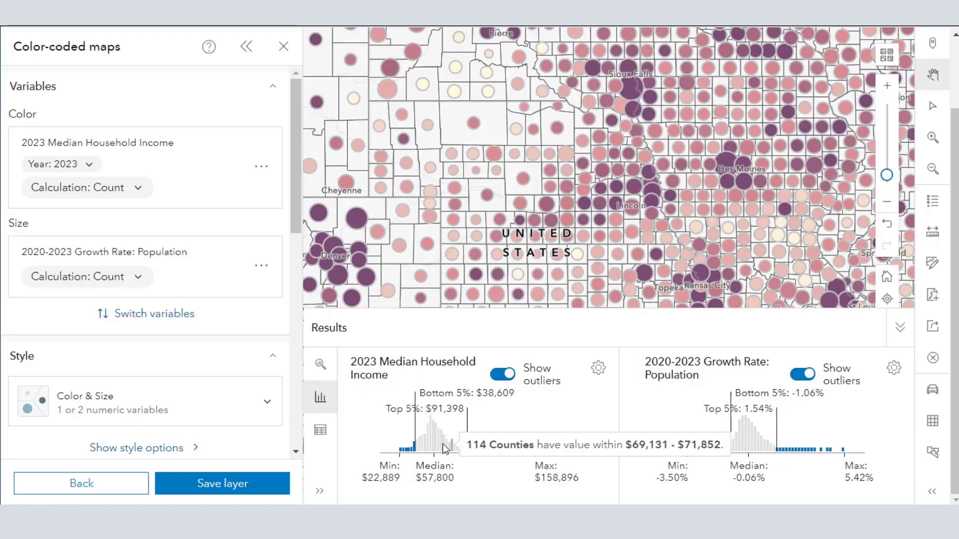
mouse_move(436, 448)
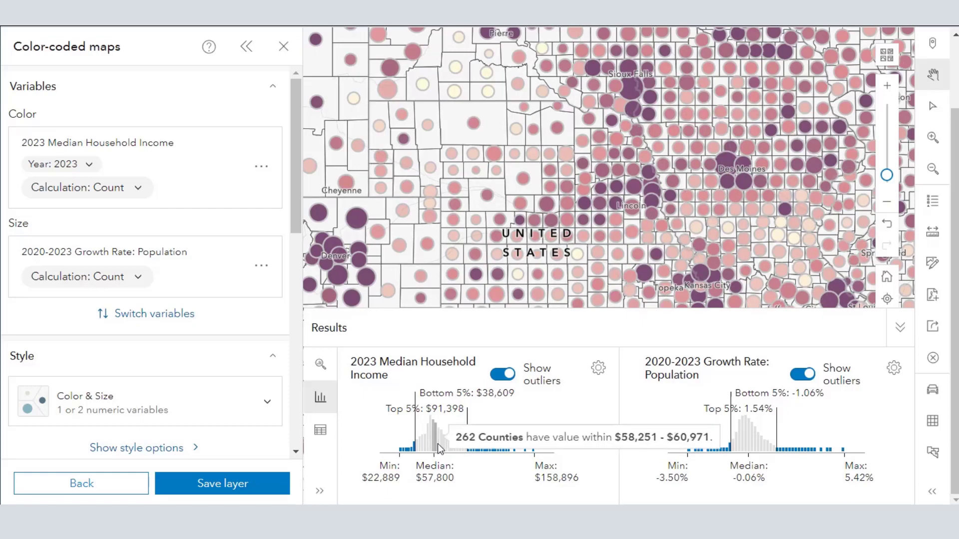
Collapse the color-coded maps pane and base the 2023 Median Household Income chart's outliers on standard deviation.
click(598, 368)
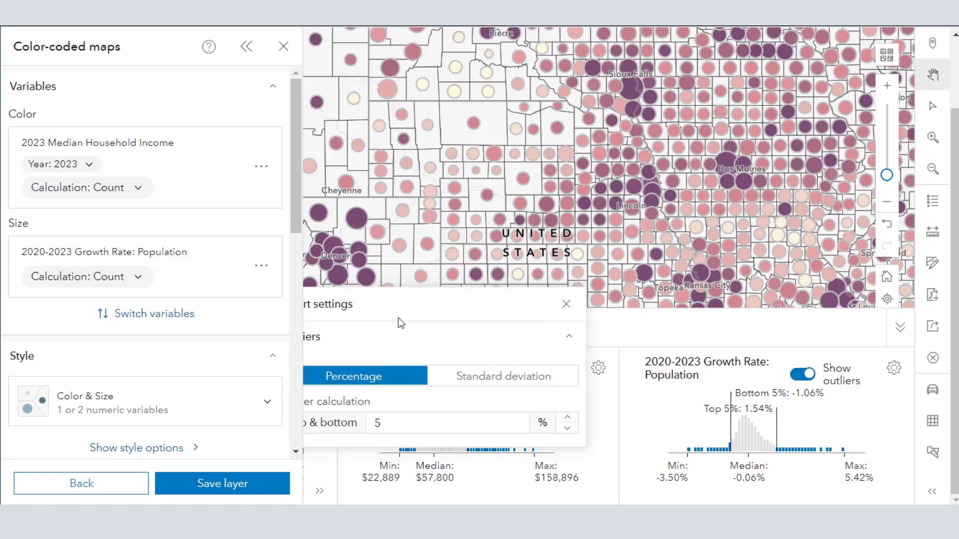
click(245, 48)
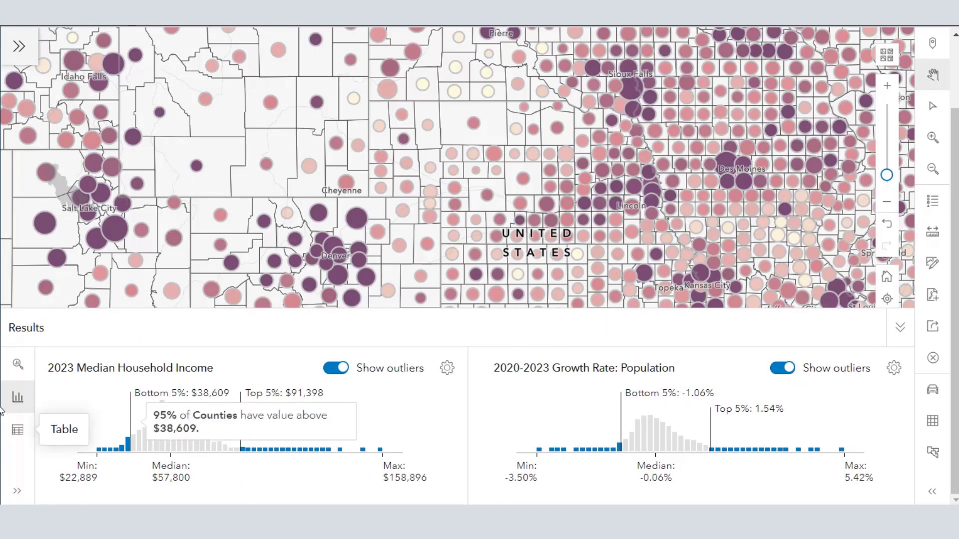
mouse_move(168, 440)
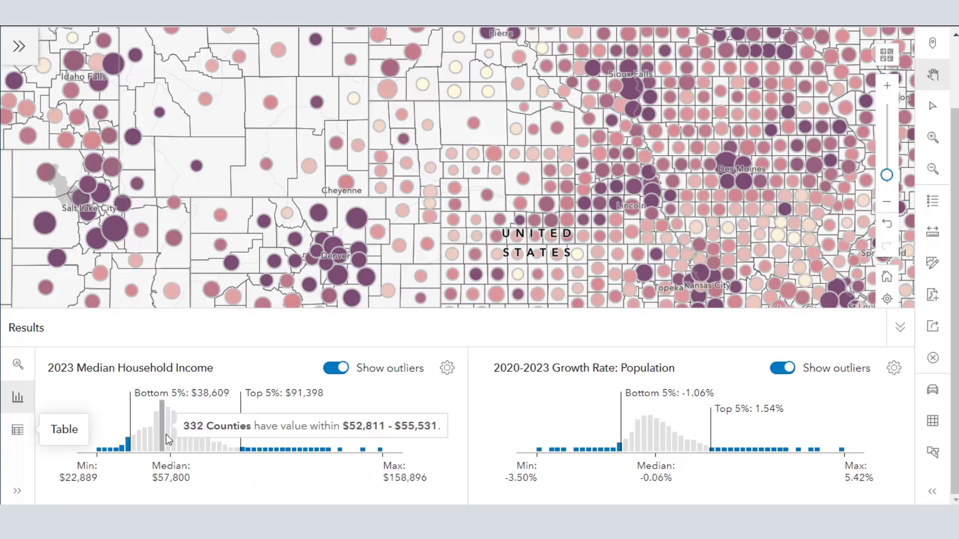
click(447, 367)
click(379, 389)
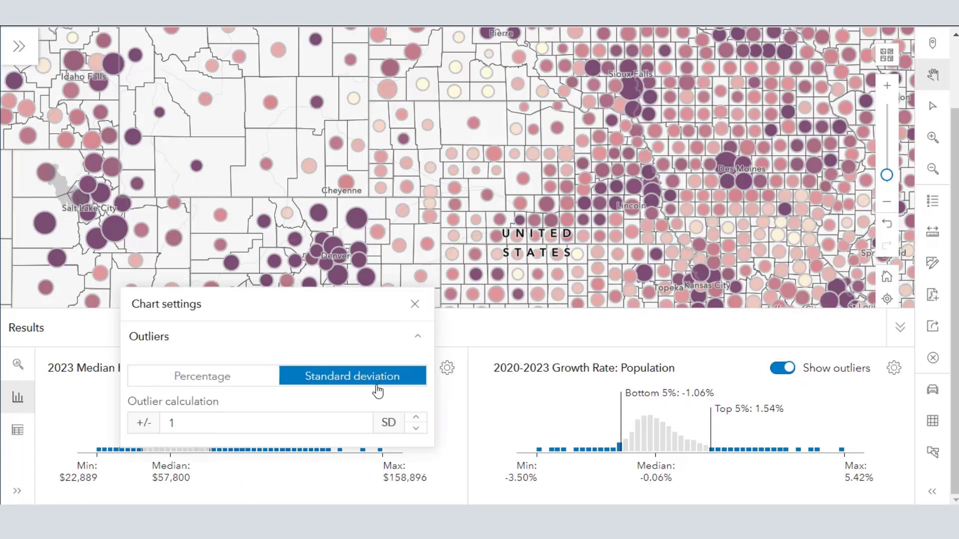
Close the chart settings, review the county values as a table, and return to the results summary with the view labels expanded.
click(415, 305)
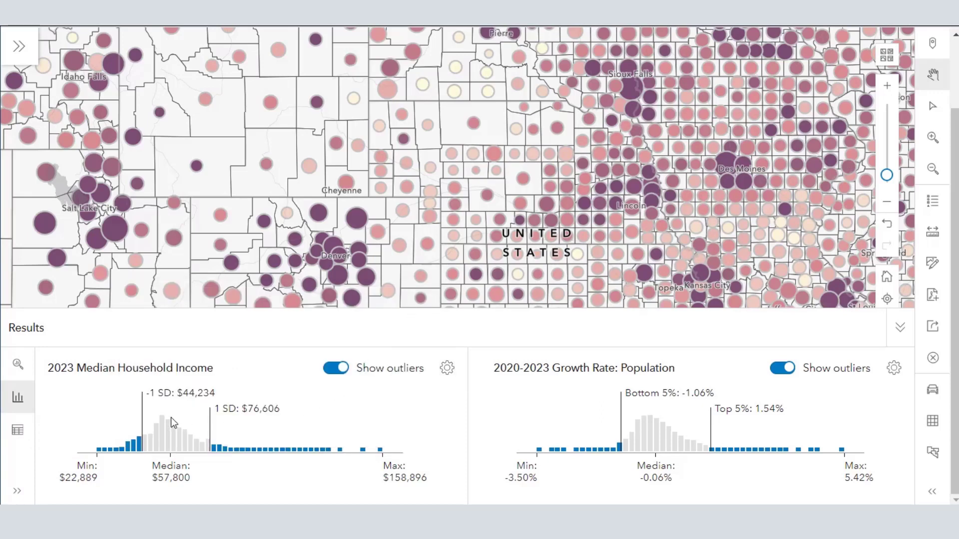
click(18, 430)
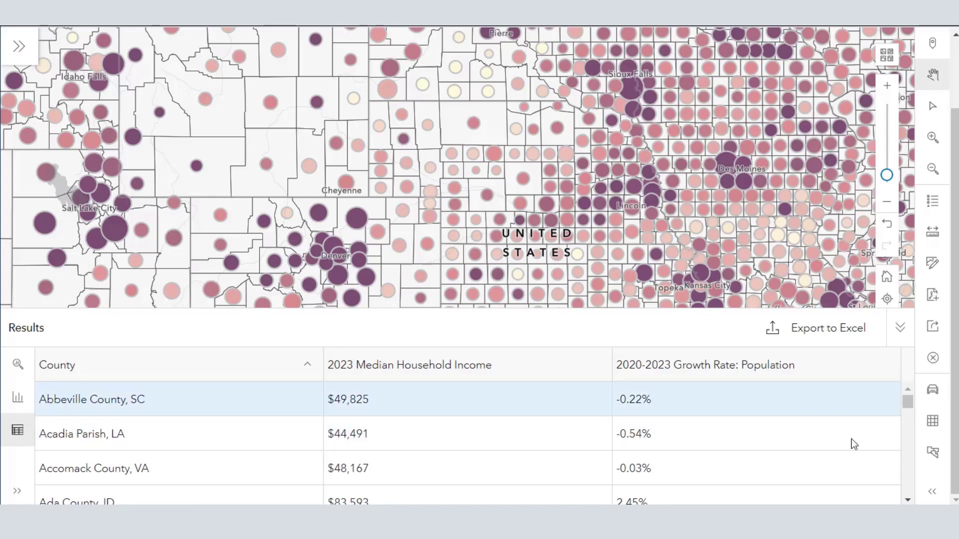
click(20, 494)
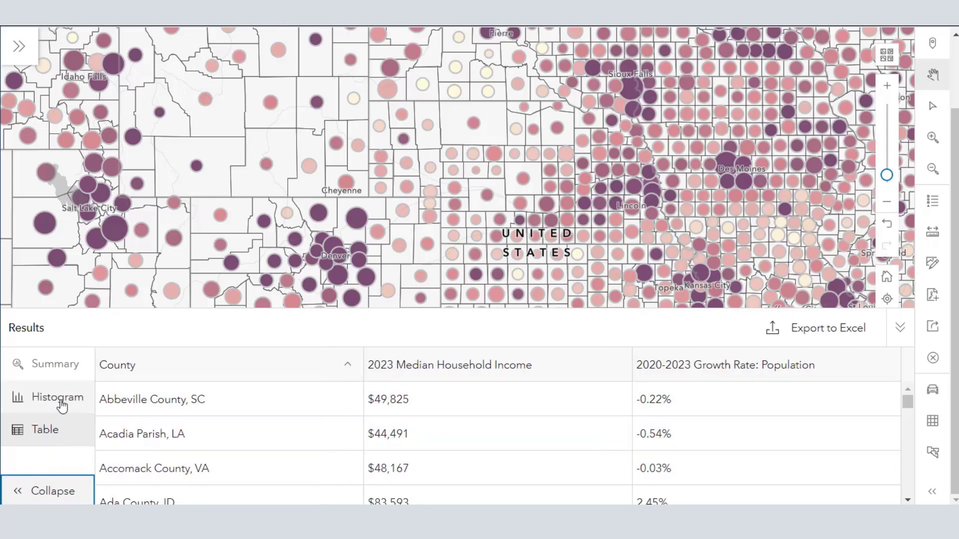
click(58, 370)
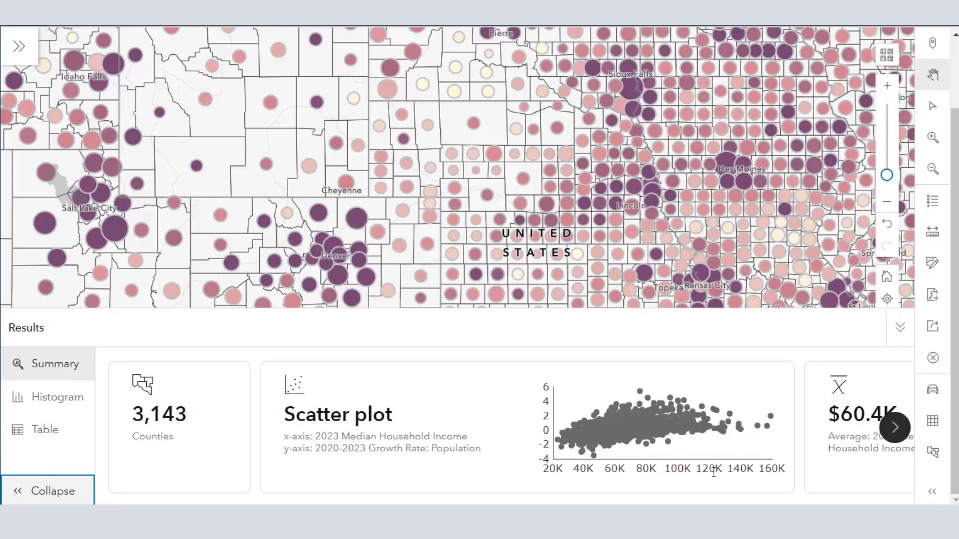
Minimize the results, reopen the color-coded maps pane, and inspect the income and growth values of individual counties in Kansas and Colorado.
click(900, 328)
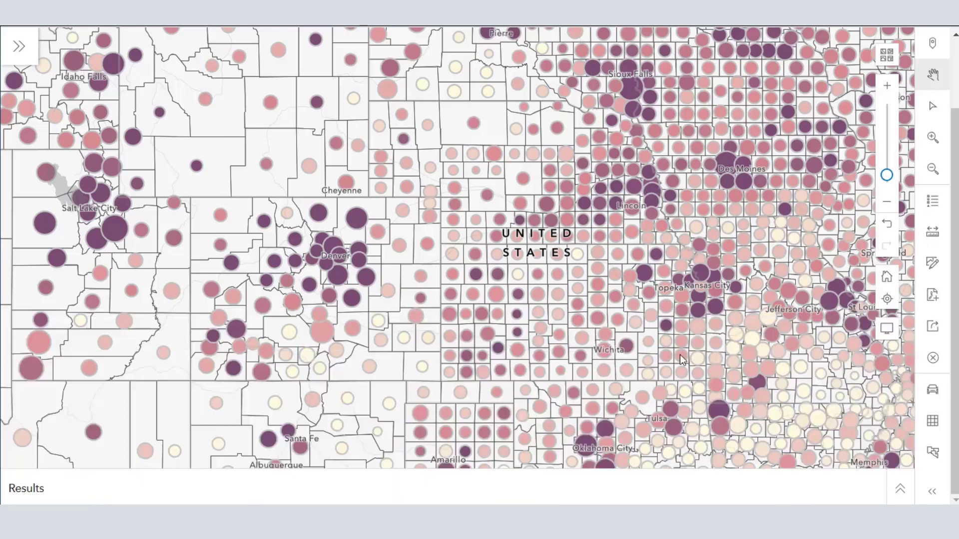
click(19, 46)
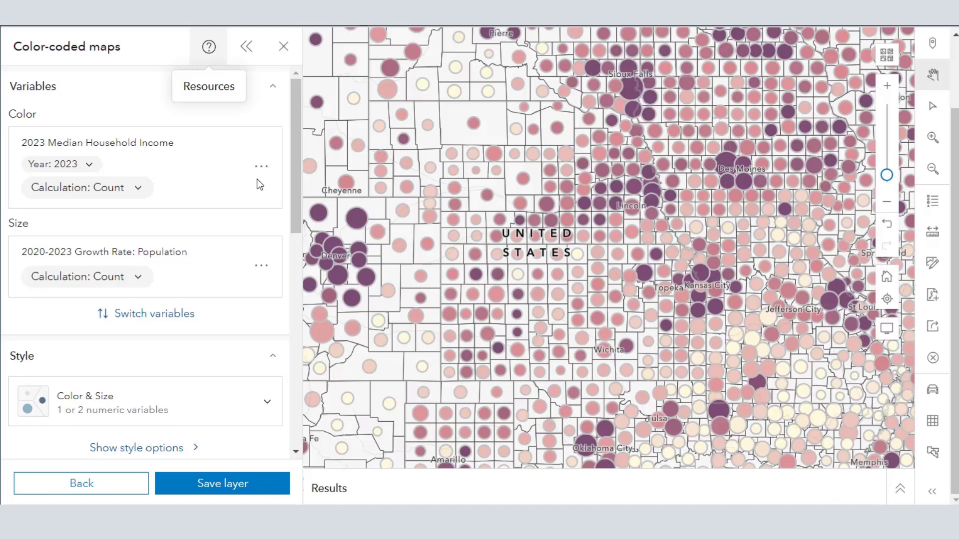
mouse_move(490, 298)
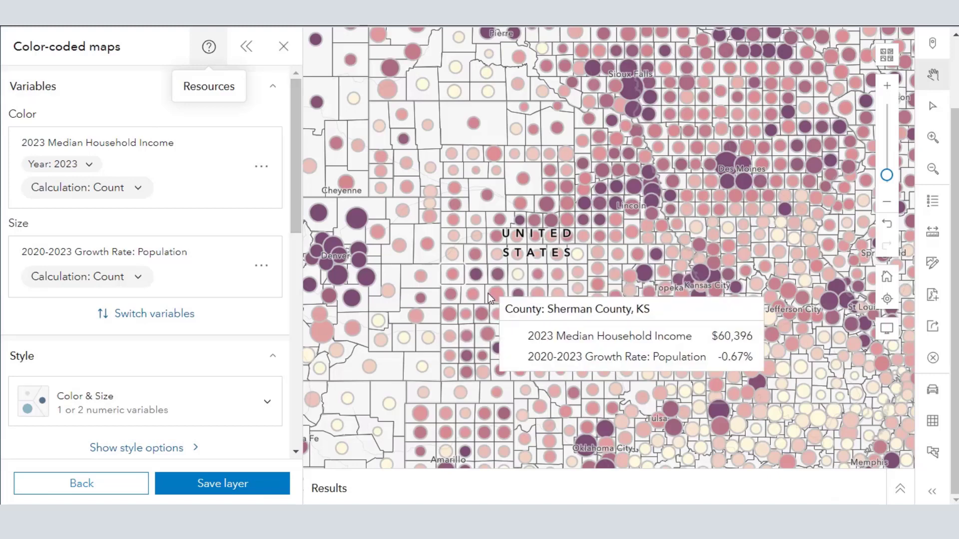
mouse_move(420, 326)
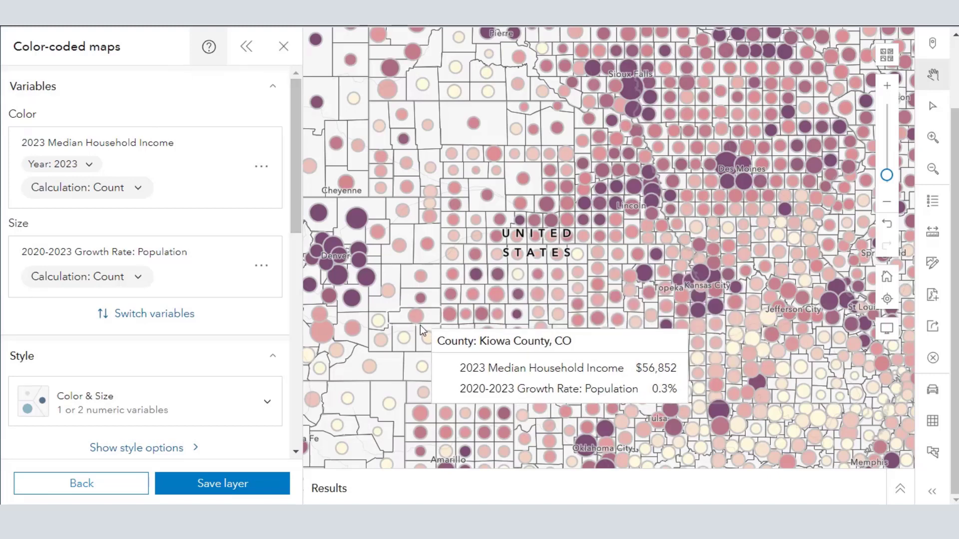